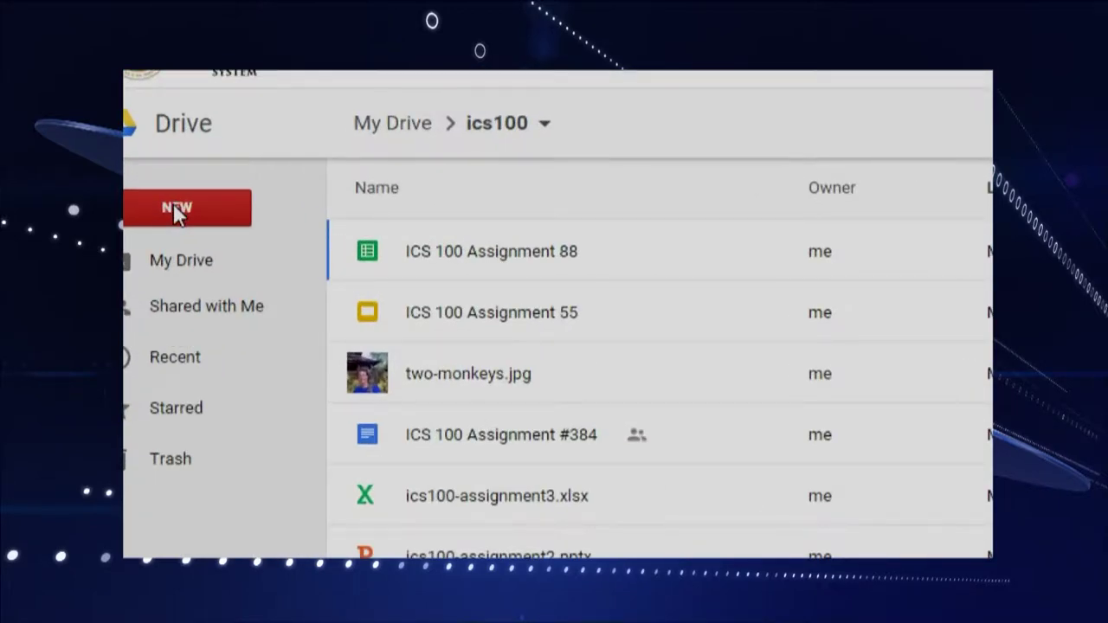
Step: Create a new Google Slides presentation from the NEW menu in the ics100 folder
left_click(189, 209)
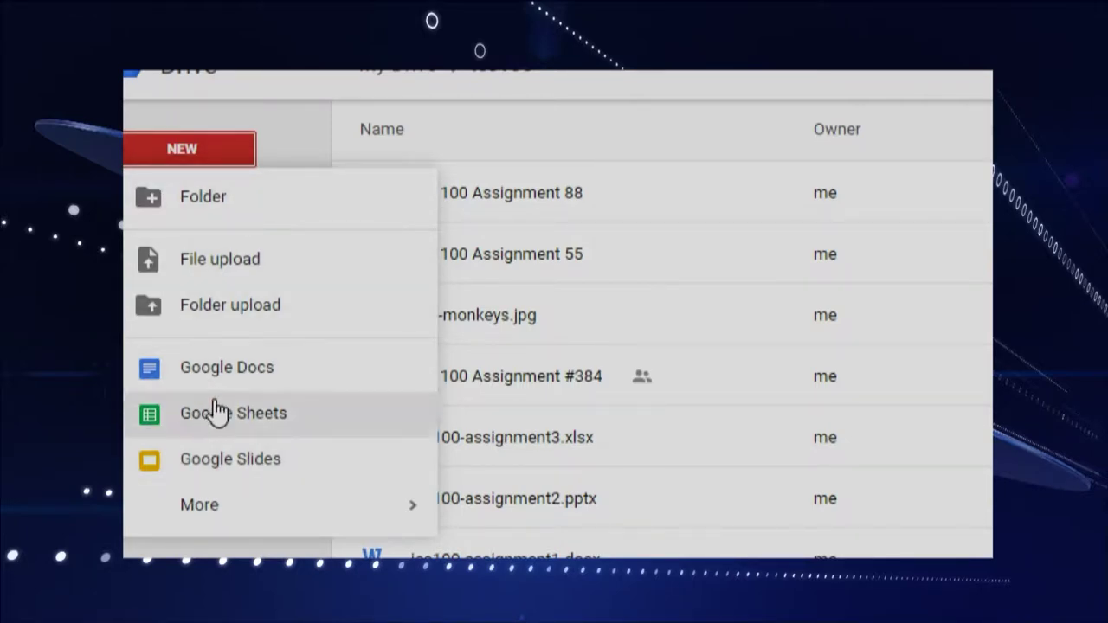
left_click(236, 462)
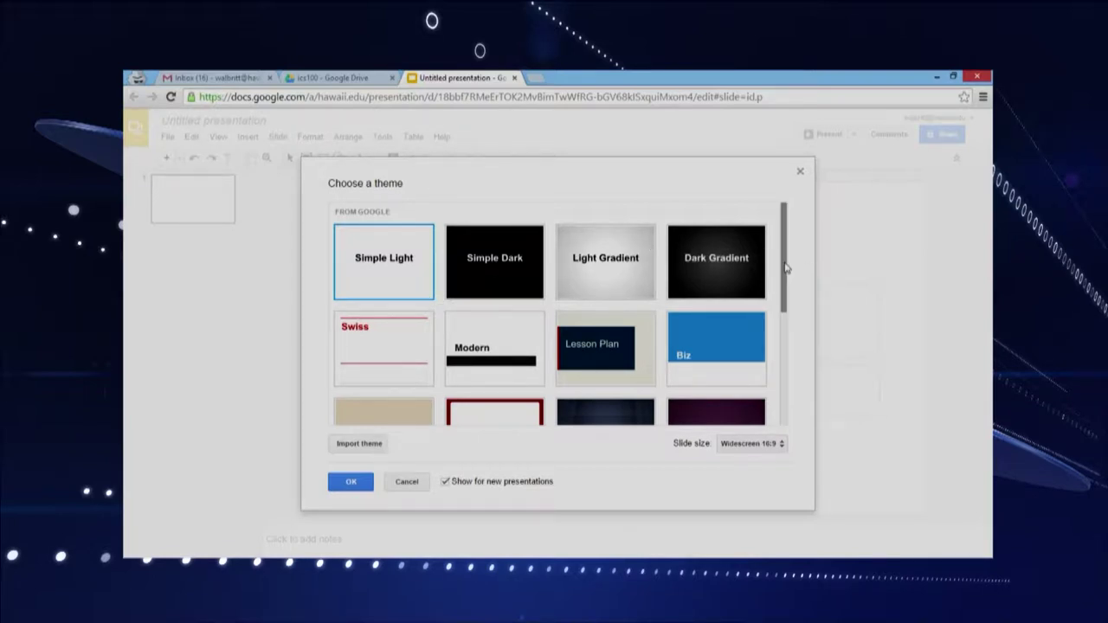
Step: Apply the blue Wave theme from the theme list
left_click_drag(786, 268, 803, 402)
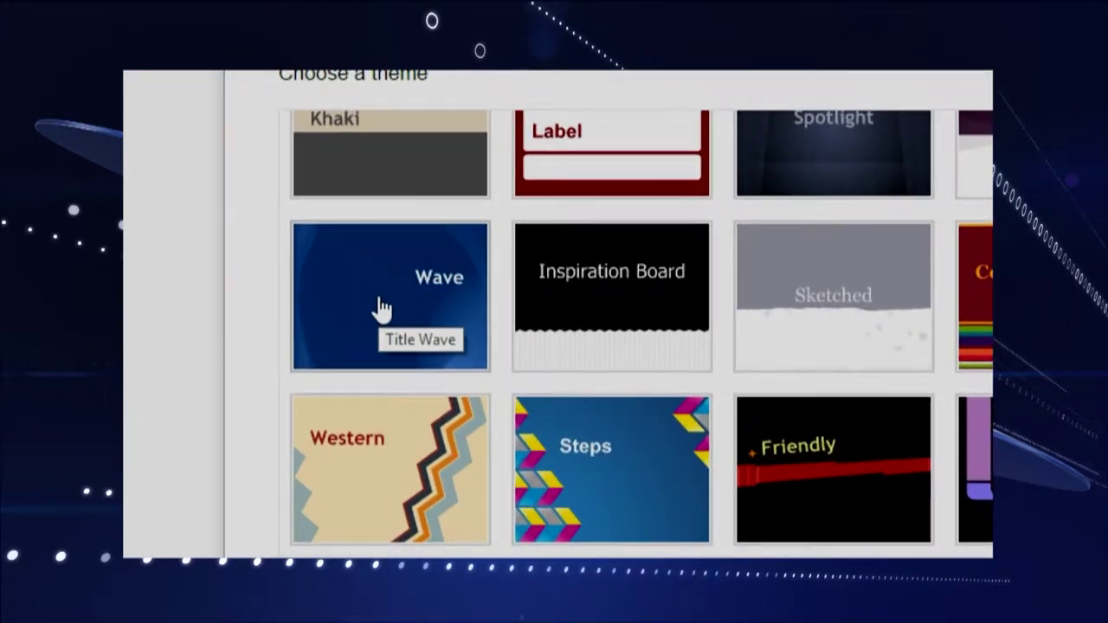
left_click(381, 309)
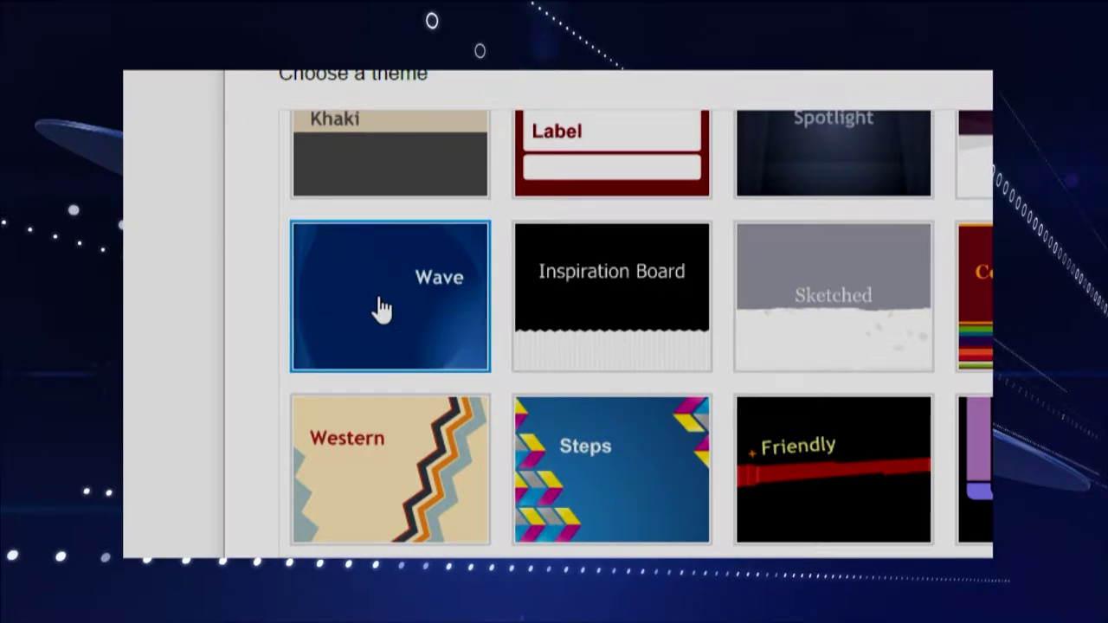
double_click(381, 308)
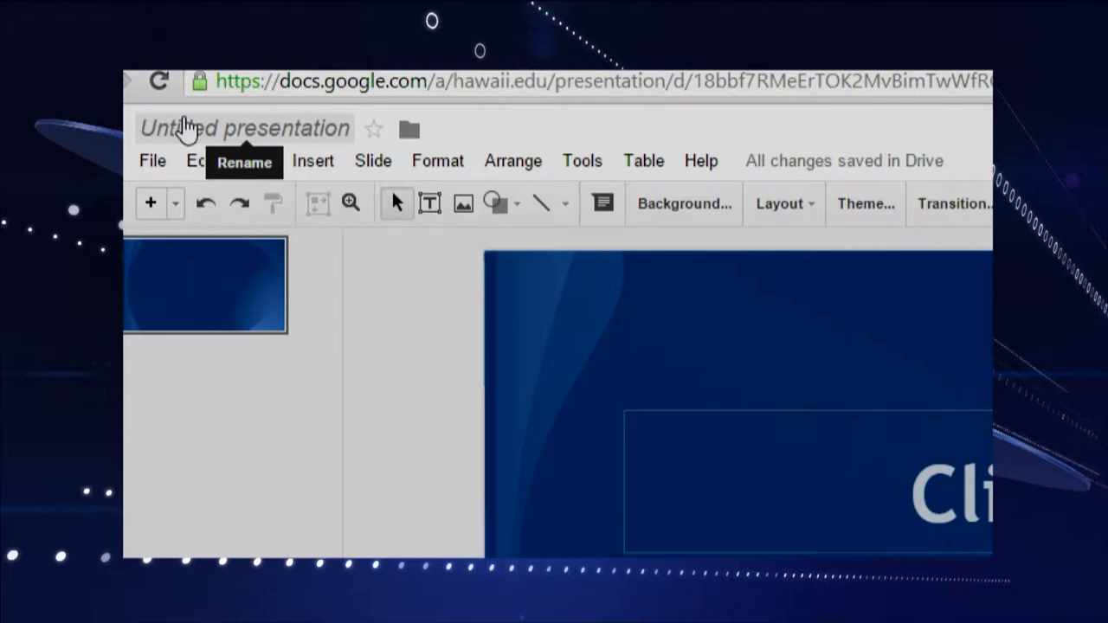
Step: Retitle the file 'ICS 100 Assignment 88' in the Rename dialog
left_click(185, 128)
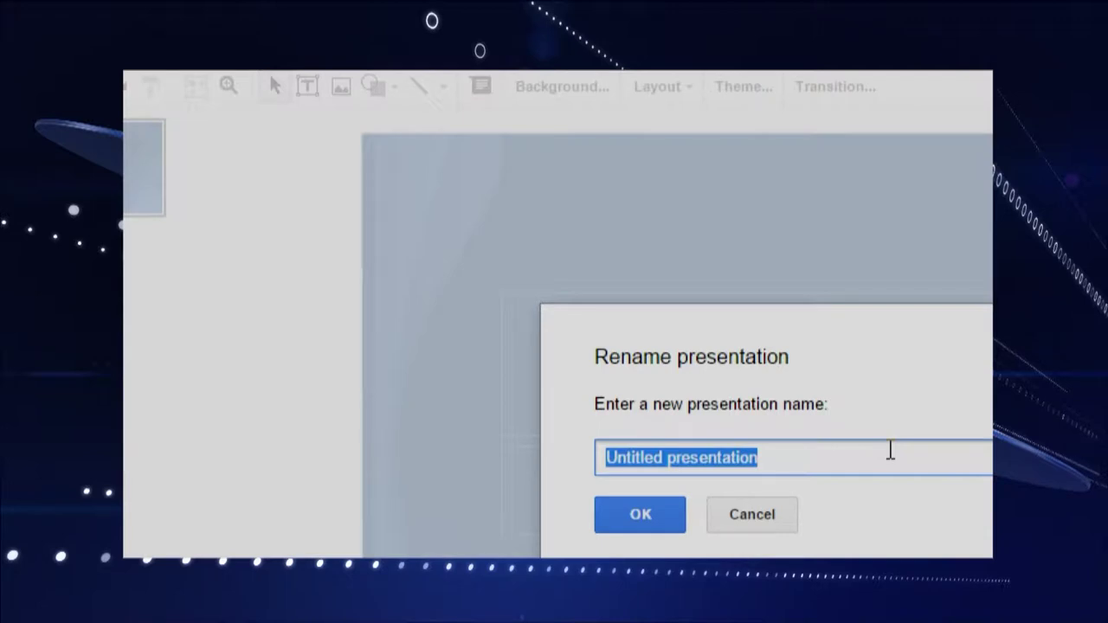
type("ICS")
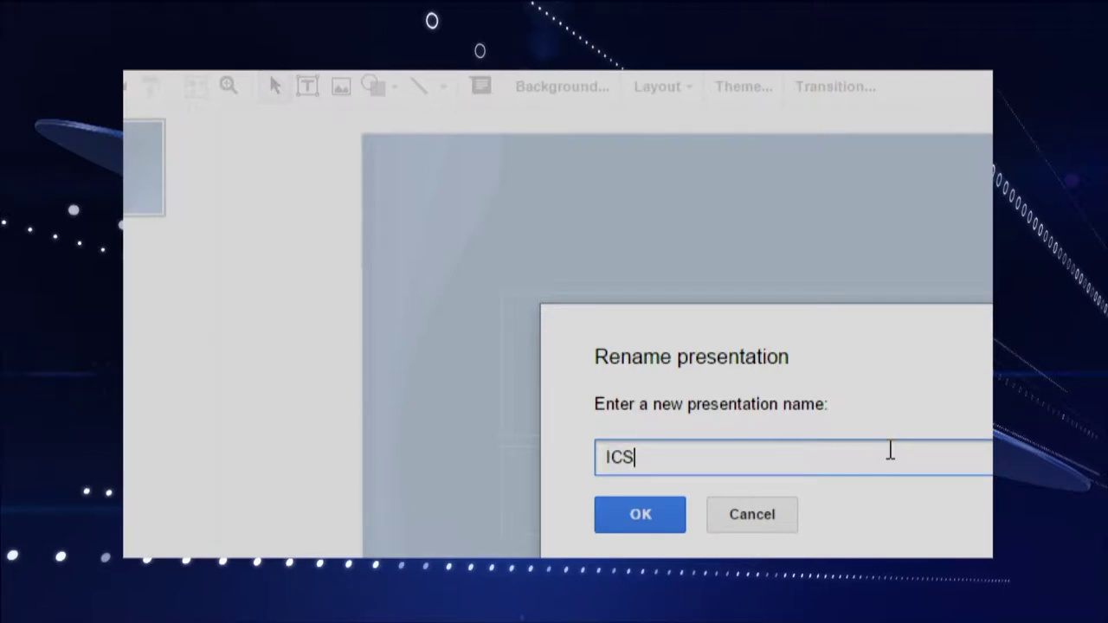
type(" 100 Assignment")
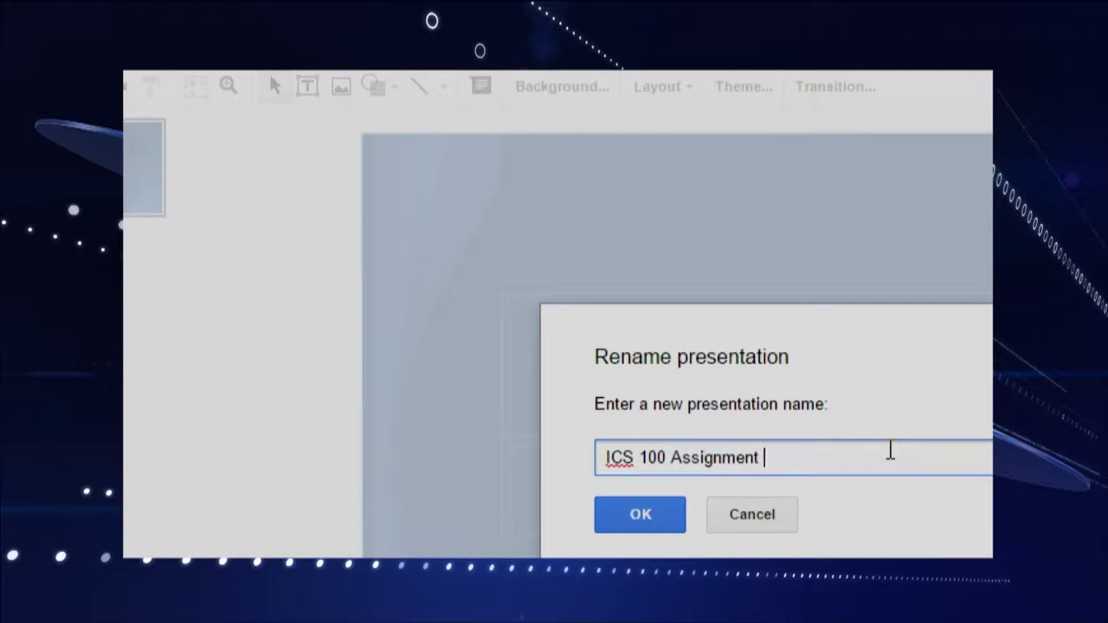
type(" 88")
left_click(641, 509)
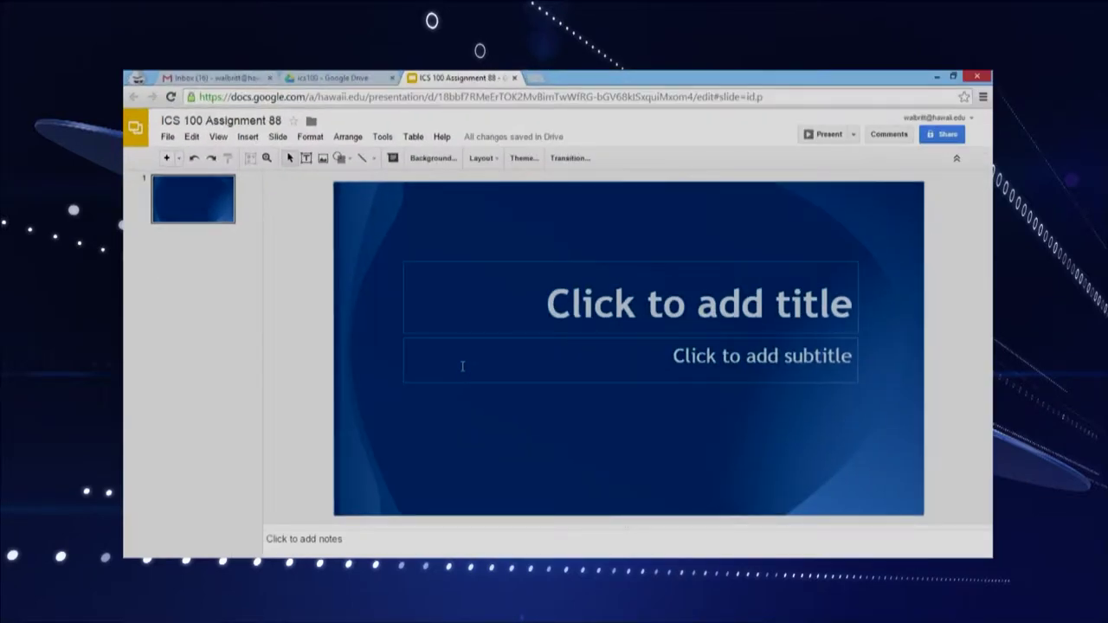
Step: Enter 'ICS 100 Assignment 88' as the slide title and 'by' plus the author's name as subtitle
left_click(685, 293)
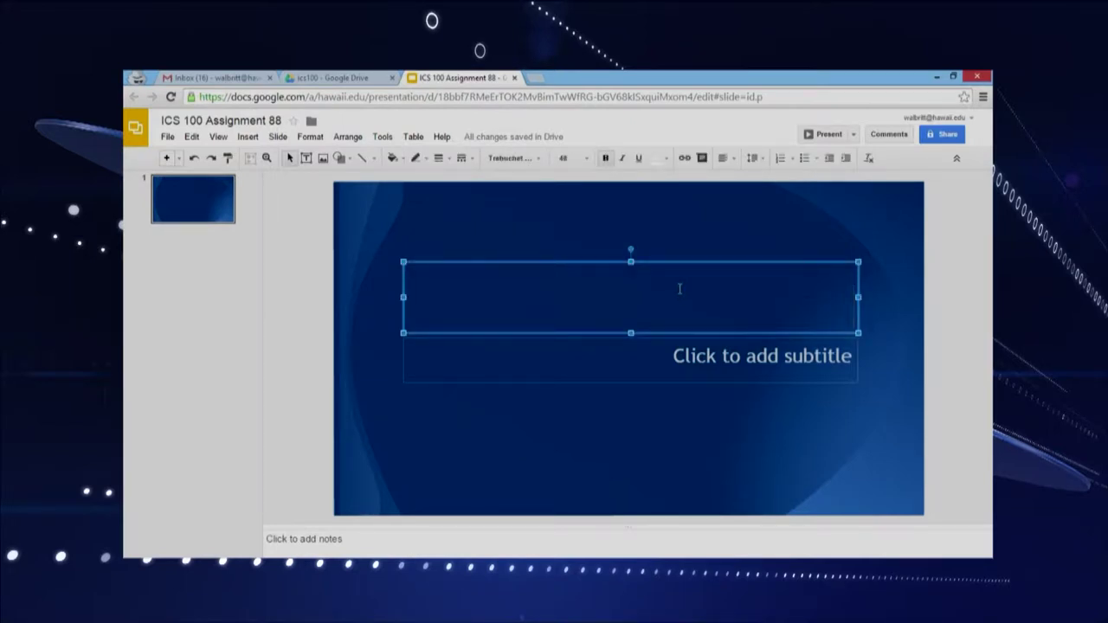
type("ICS 100")
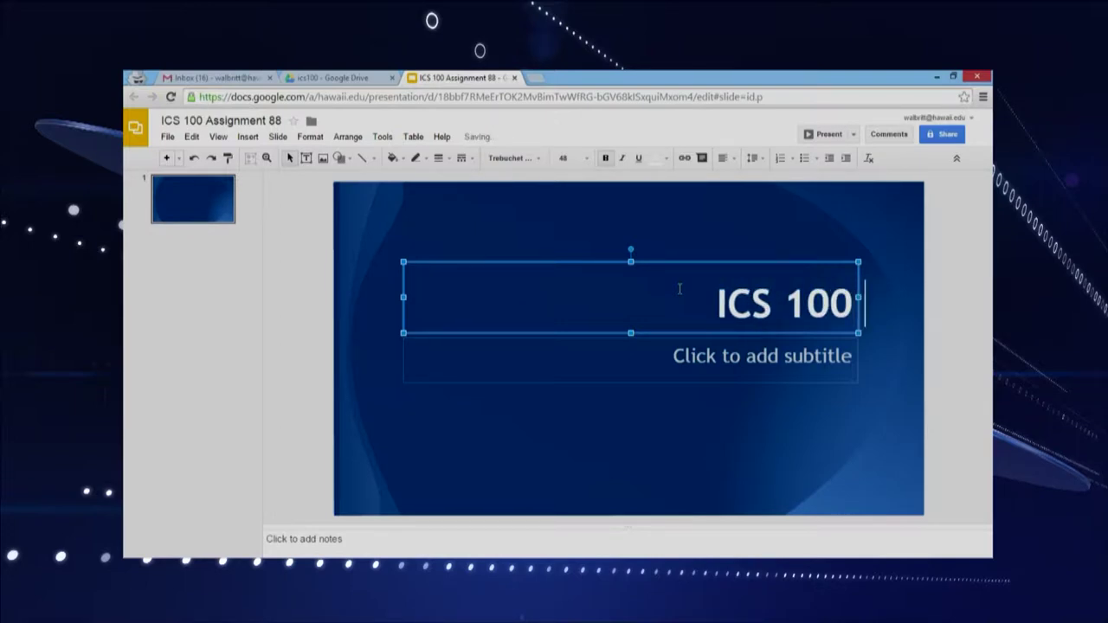
type(" As")
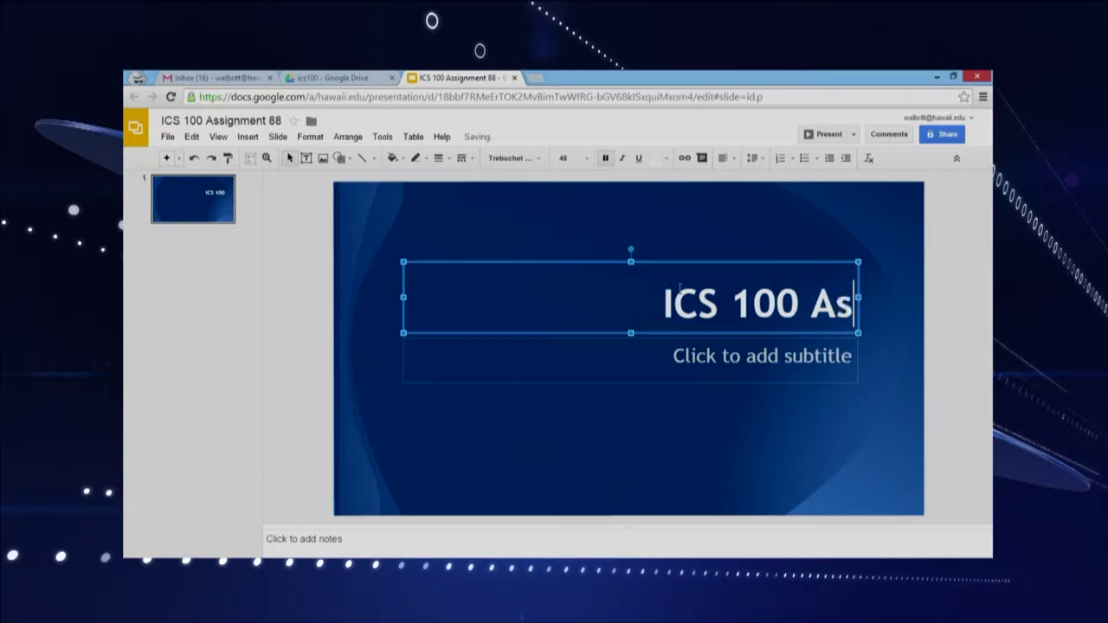
type("signmen")
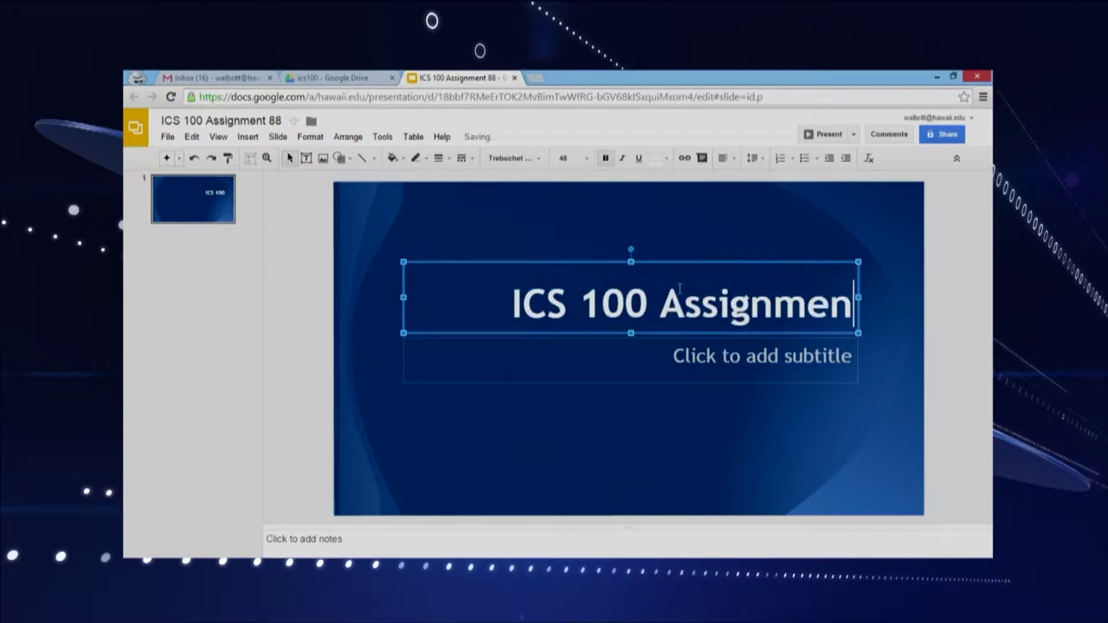
type("t 88")
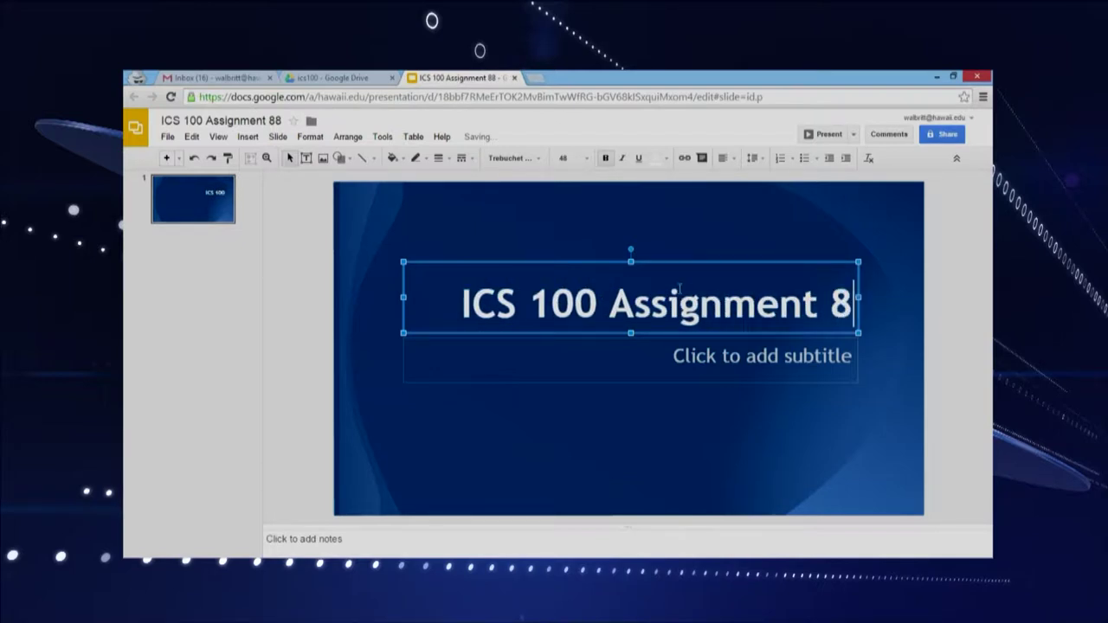
left_click(738, 354)
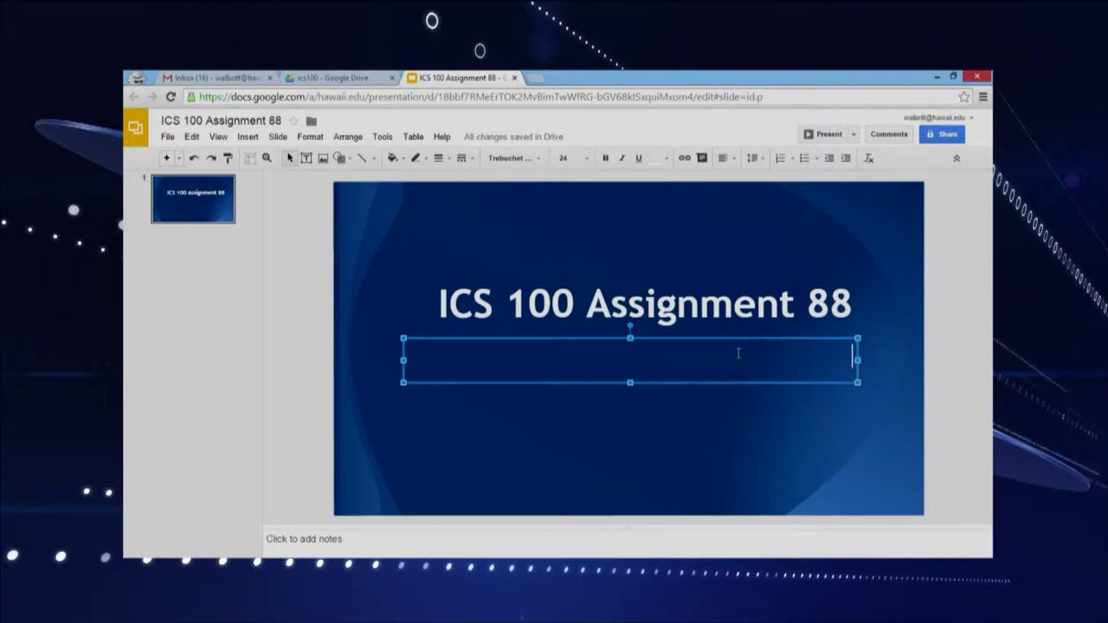
type("by")
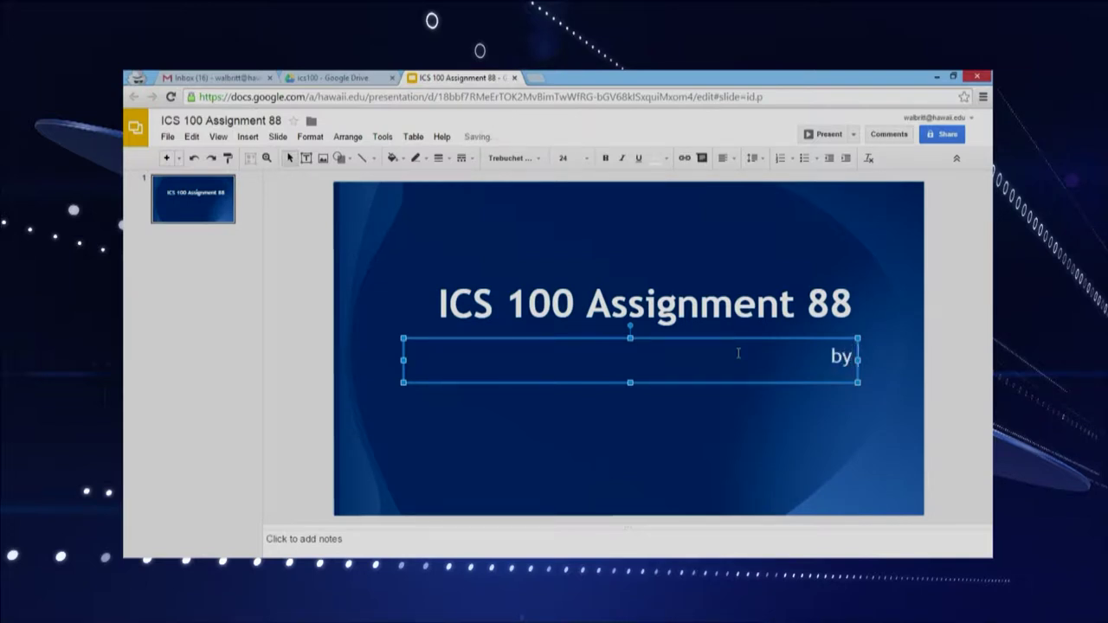
type(" Billy")
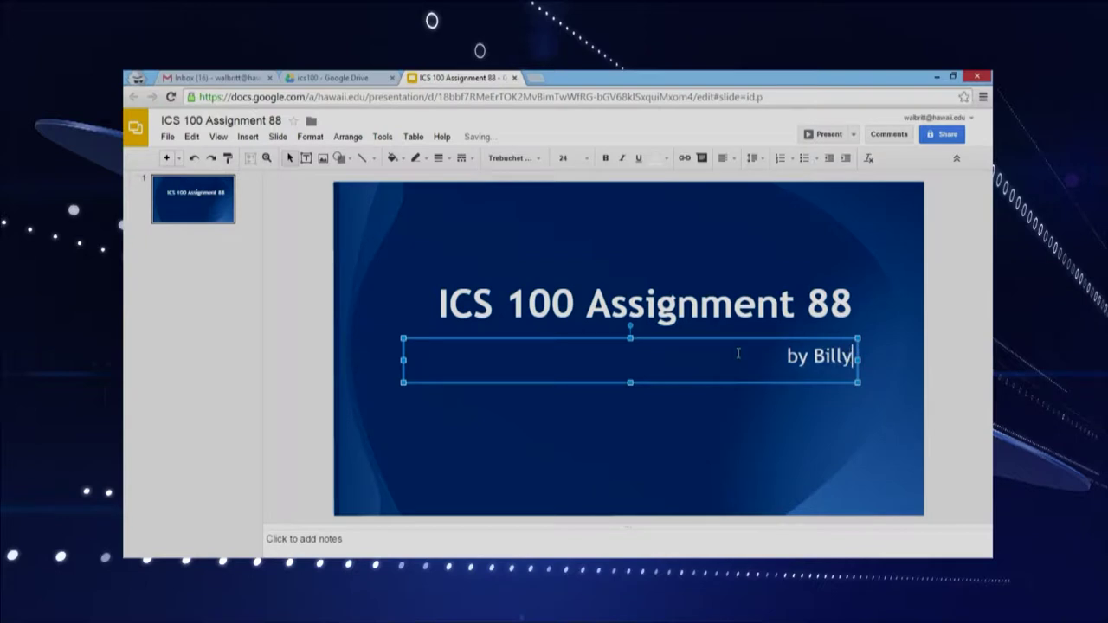
type(" Mac")
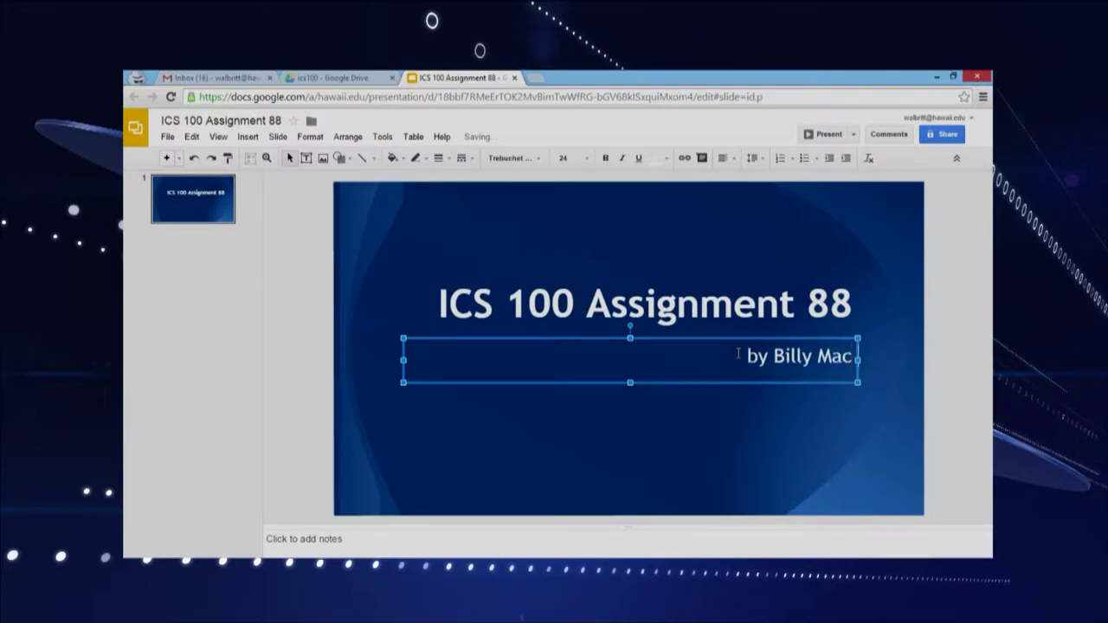
type(" Albritton")
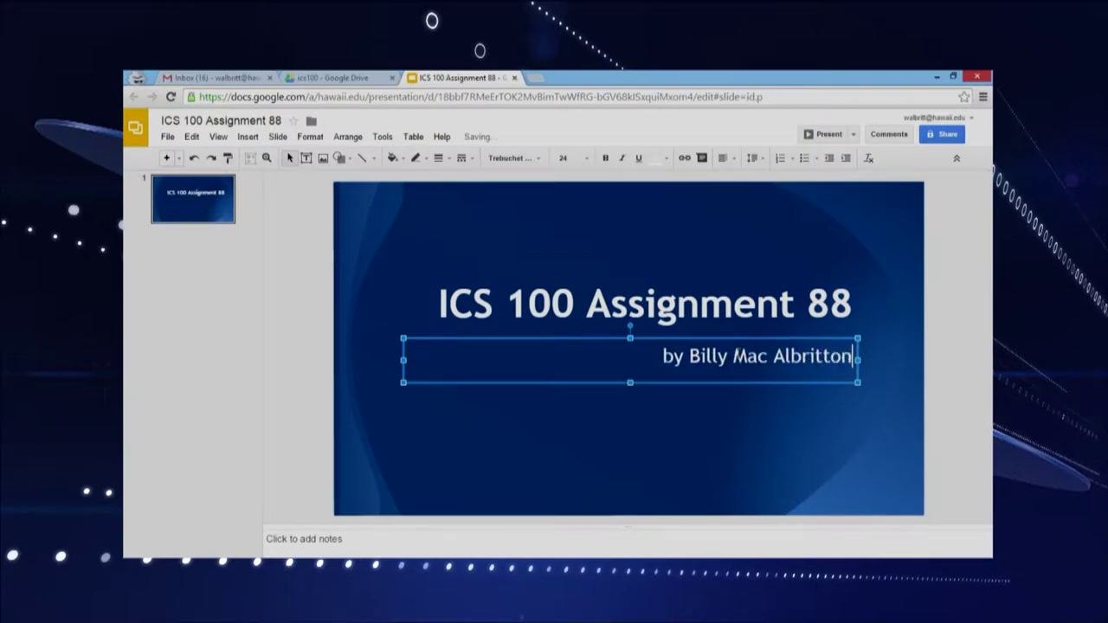
Step: Draw a pale blue Oval circle at the lower left of the slide, below the subtitle
left_click(709, 437)
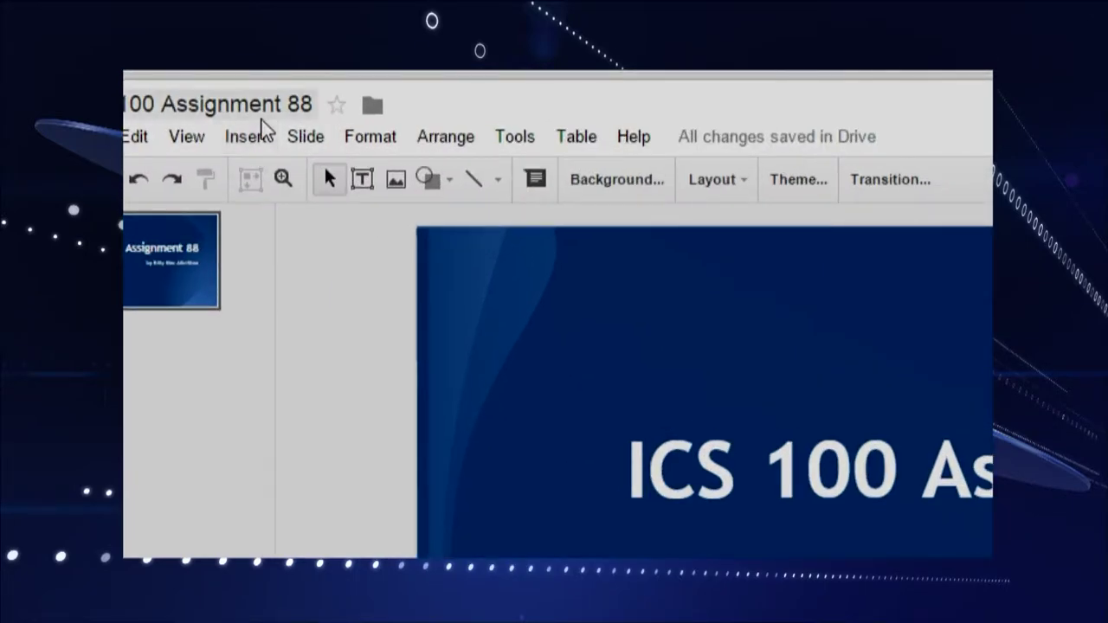
left_click(263, 151)
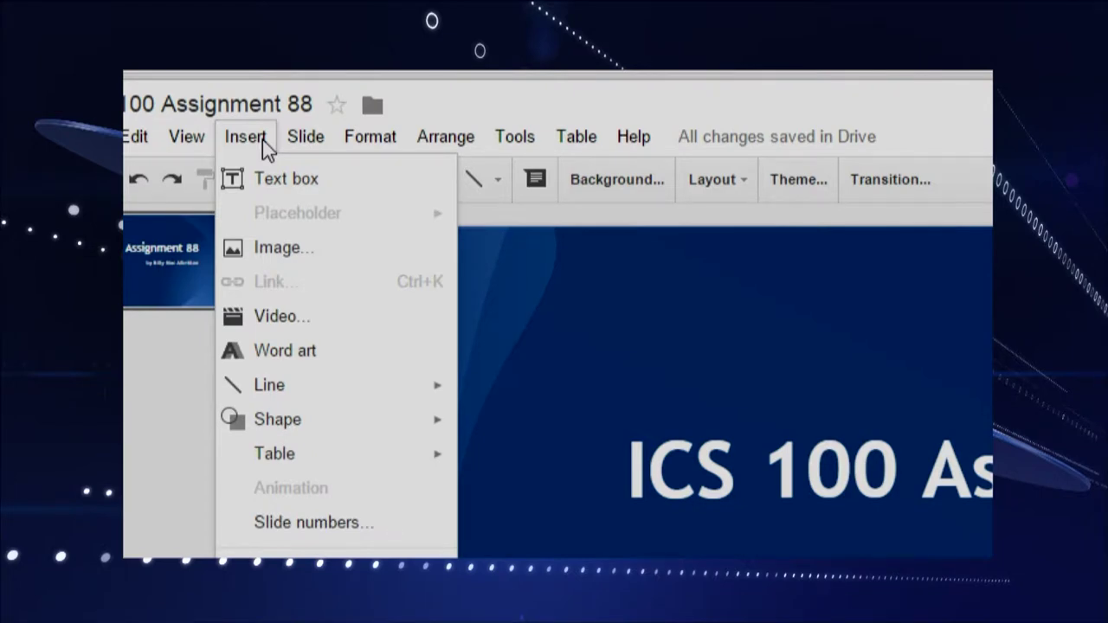
mouse_move(351, 465)
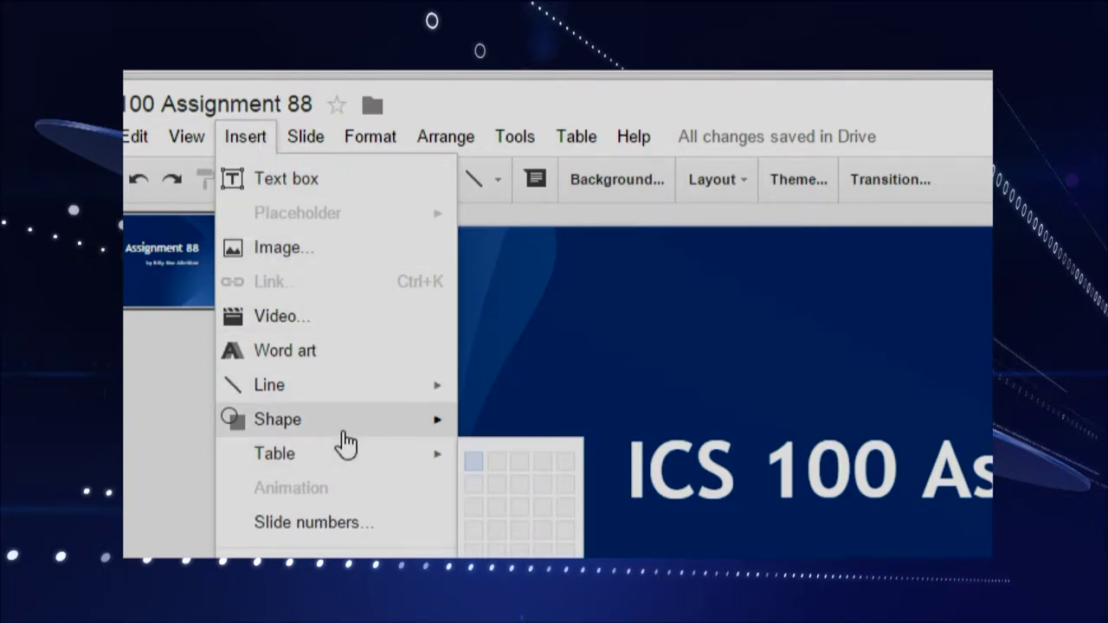
mouse_move(347, 441)
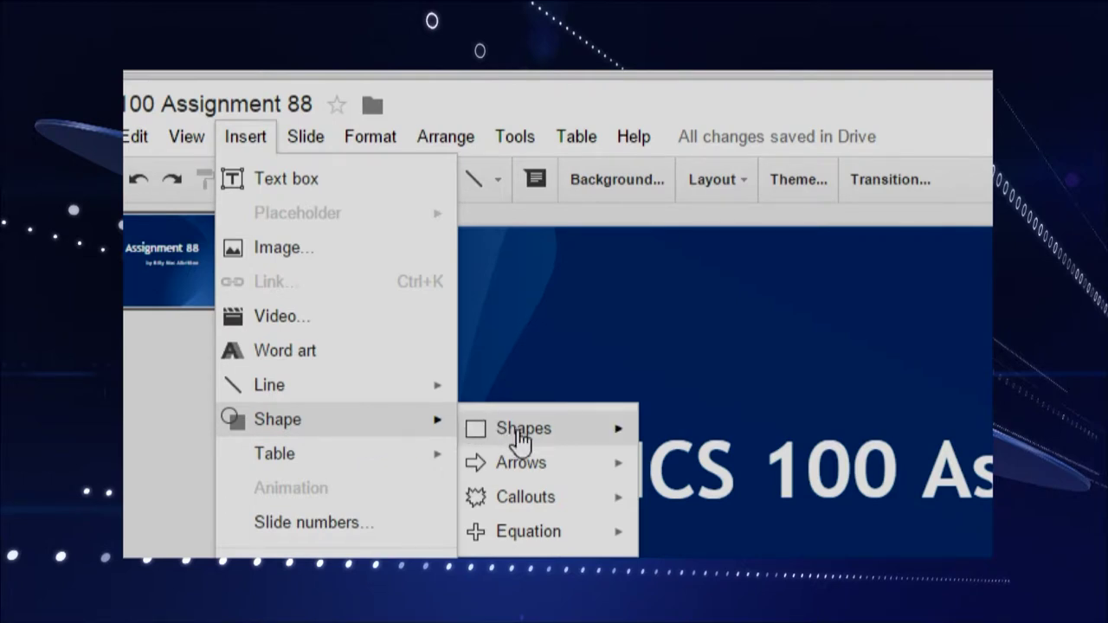
mouse_move(548, 446)
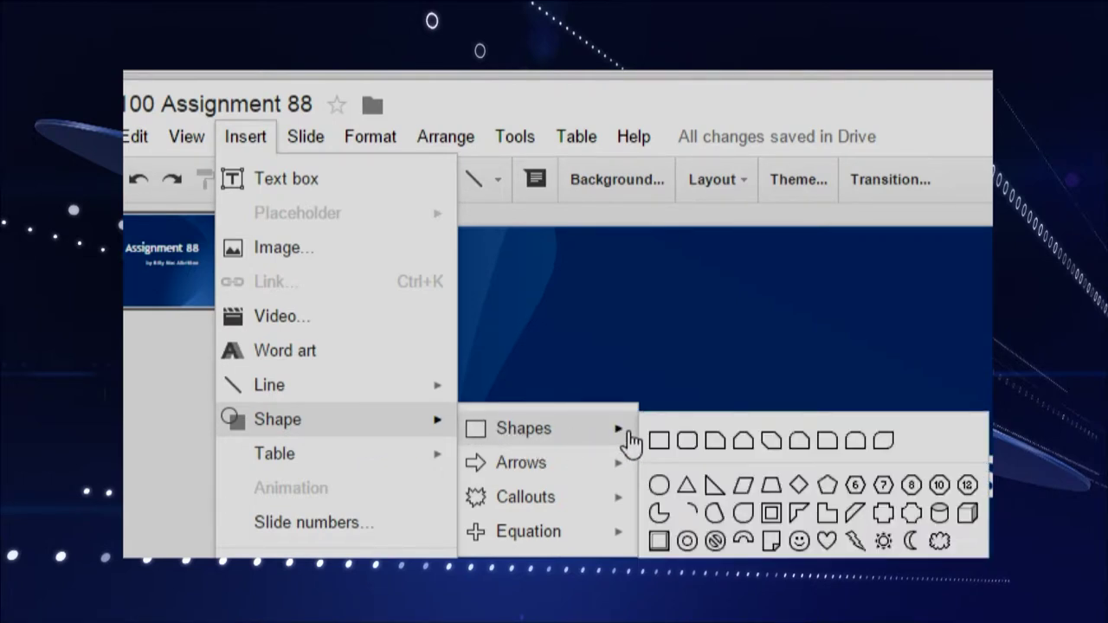
left_click(659, 491)
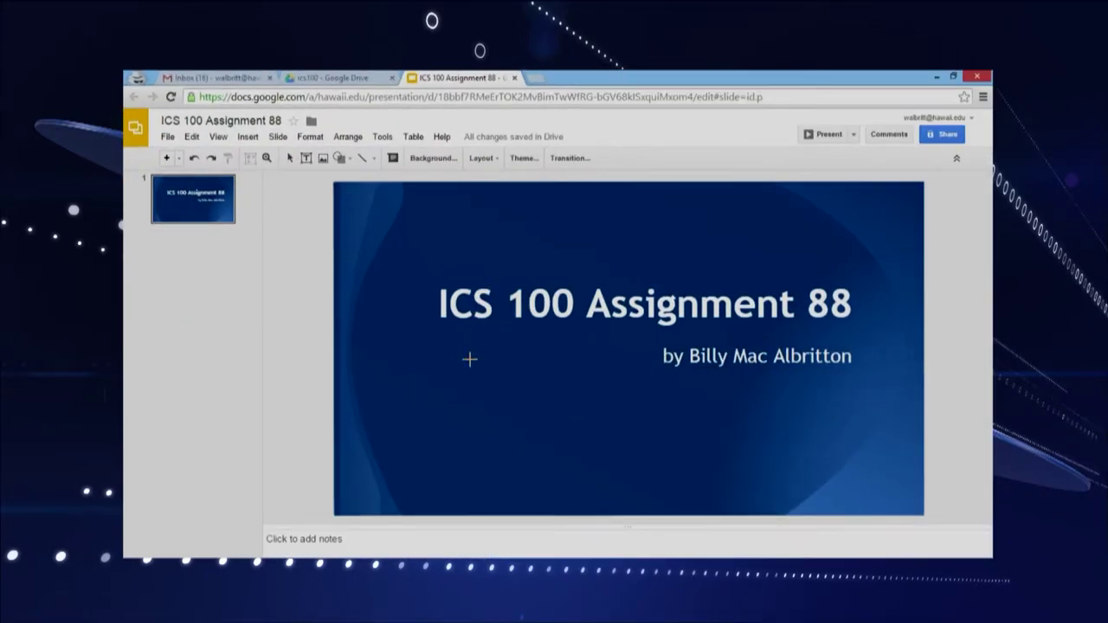
left_click_drag(445, 373, 574, 496)
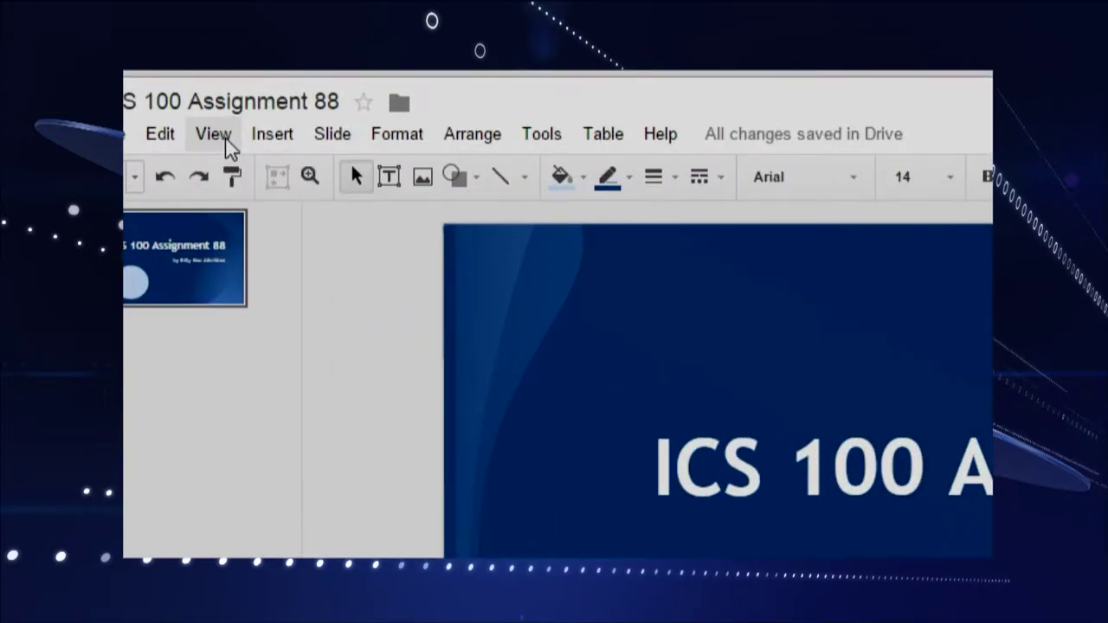
left_click(230, 149)
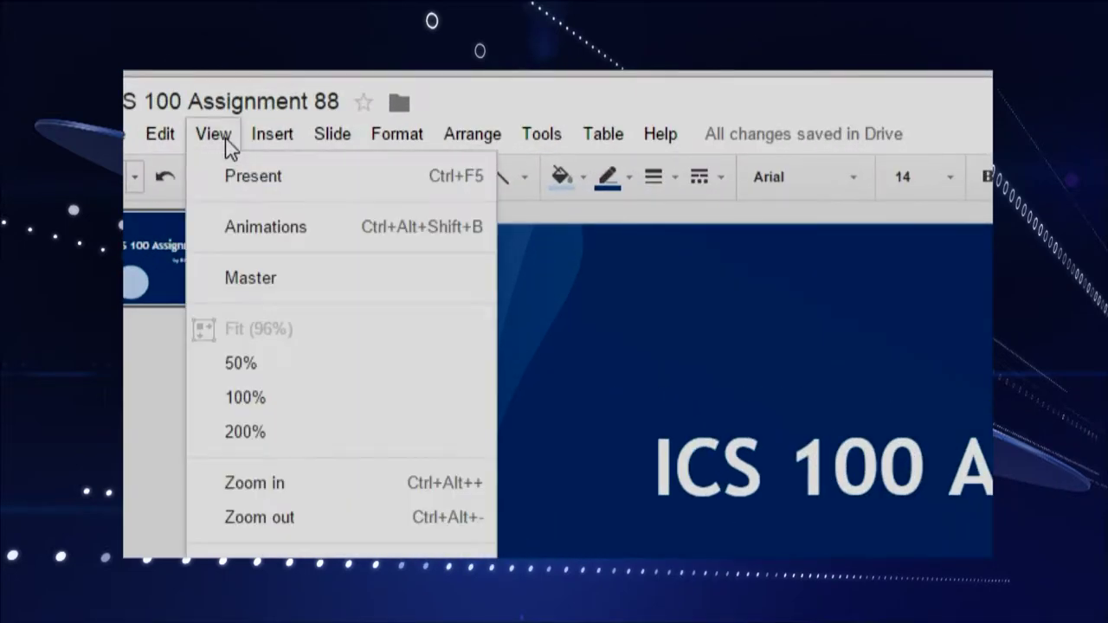
Step: Draw a small oval inside the big circle as the first eye and select it
mouse_move(297, 141)
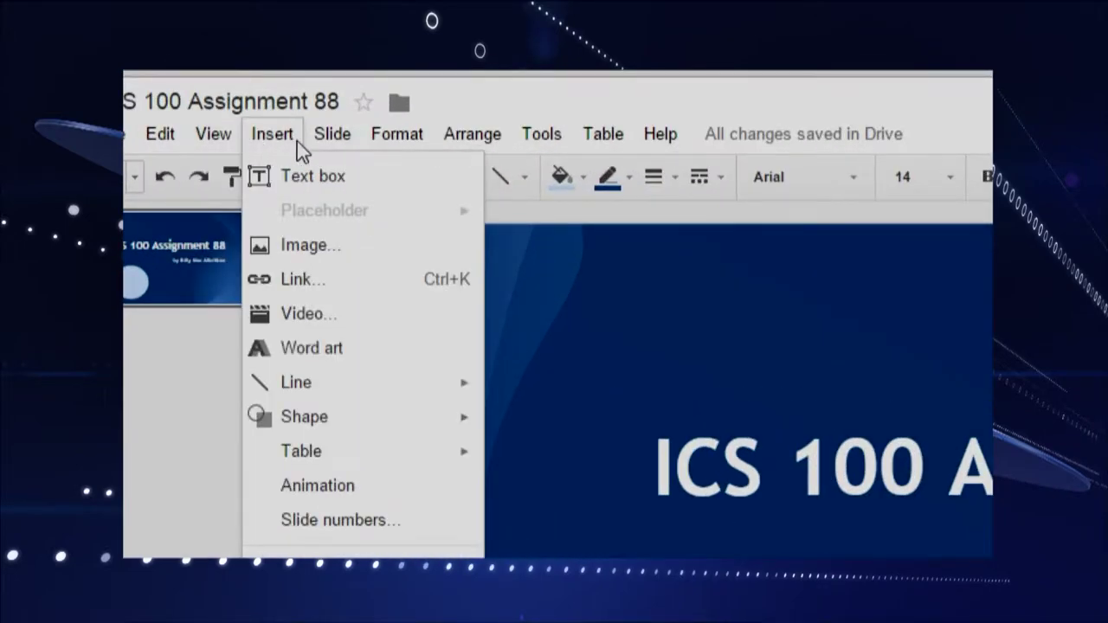
mouse_move(380, 429)
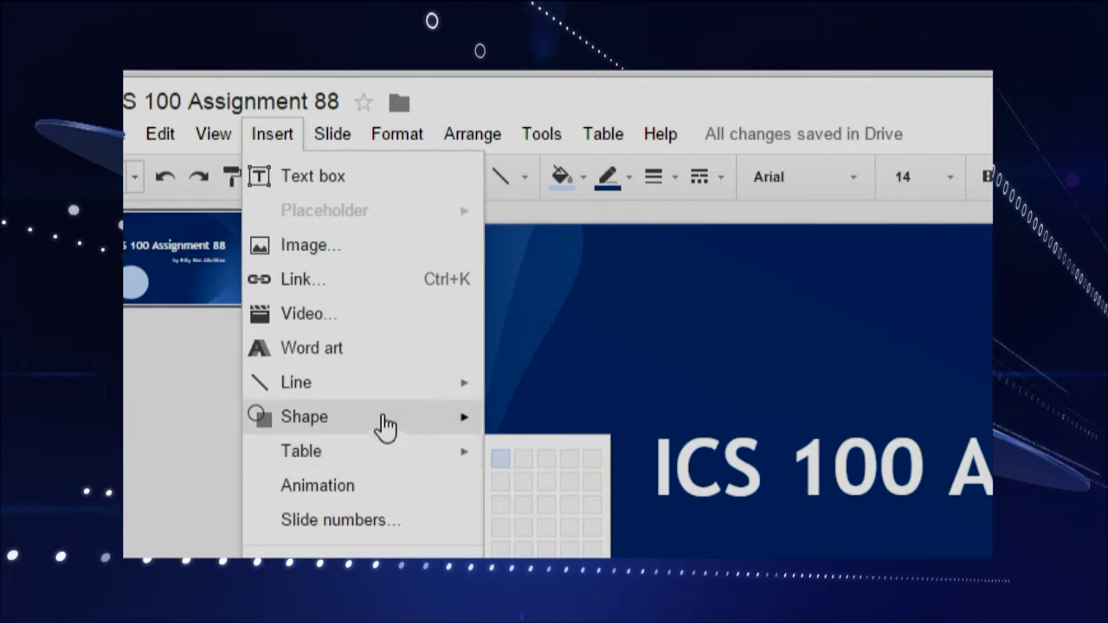
mouse_move(550, 428)
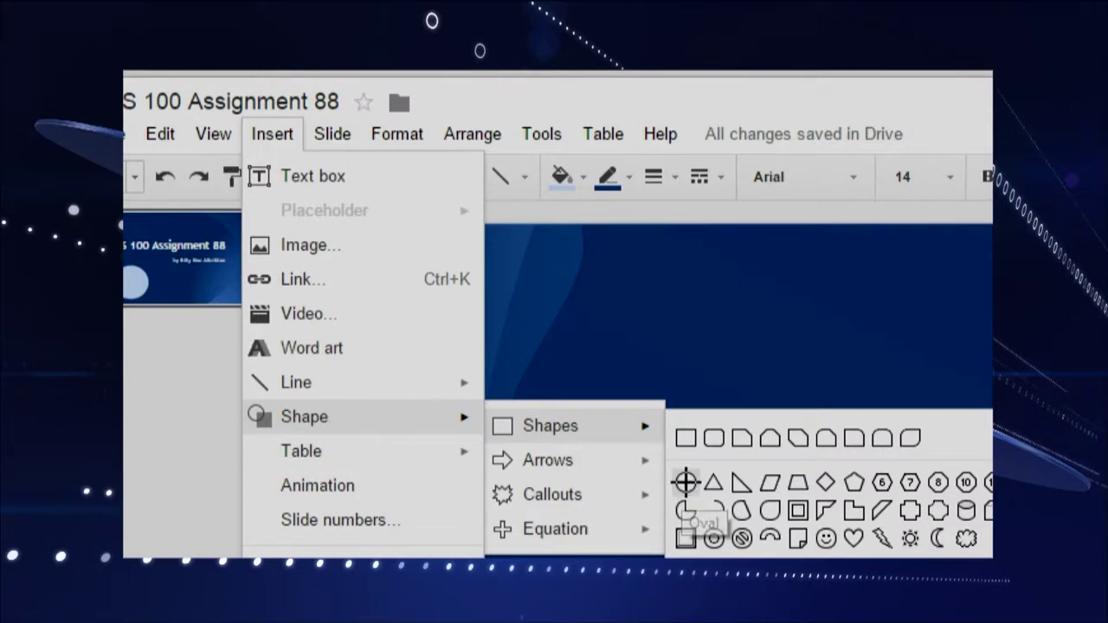
left_click(687, 491)
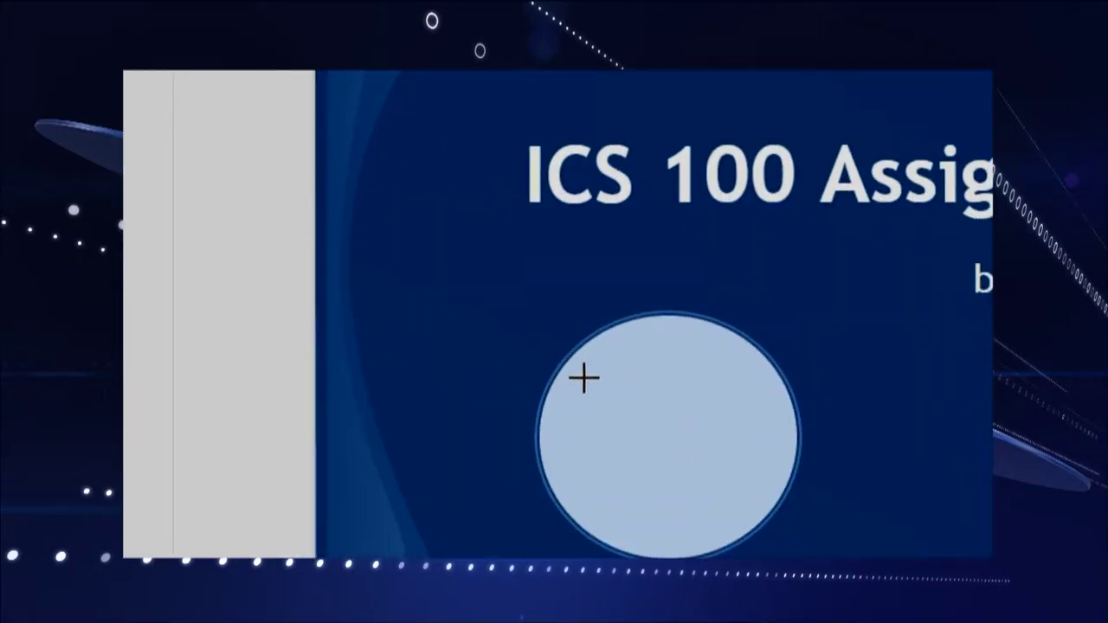
left_click_drag(594, 371, 658, 446)
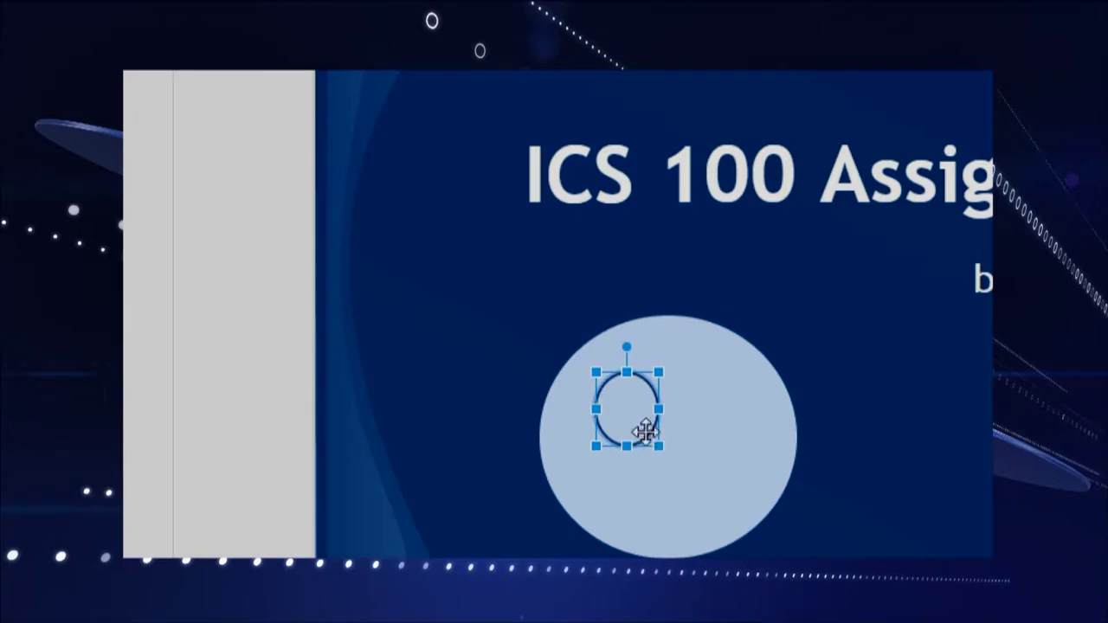
left_click(639, 411)
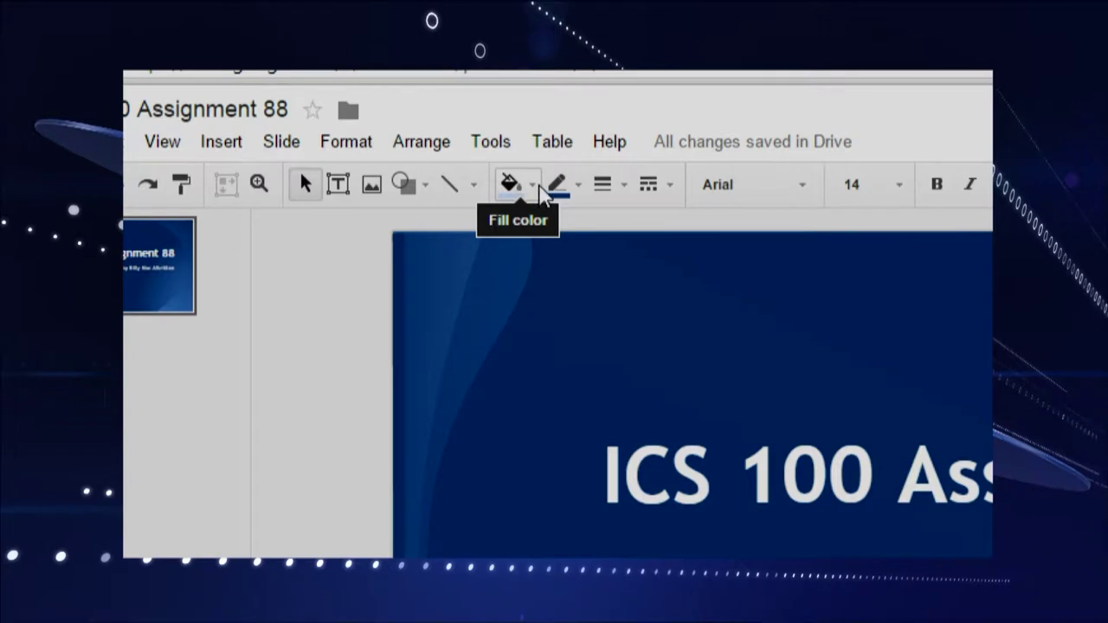
Step: Fill the small oval with the dark theme blue and copy it
left_click(531, 192)
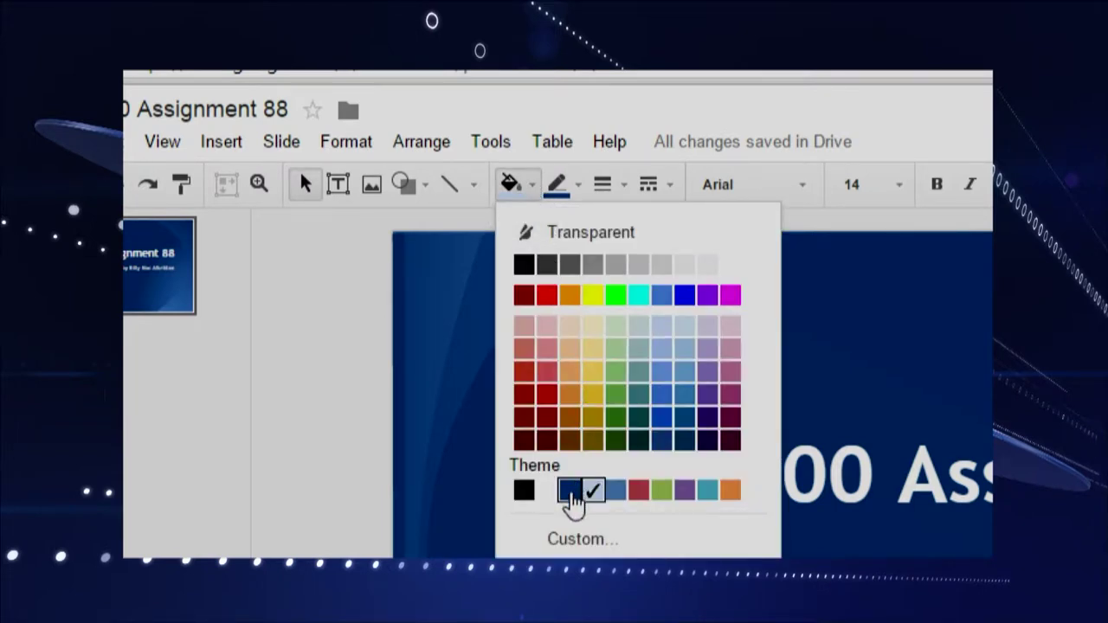
left_click(570, 491)
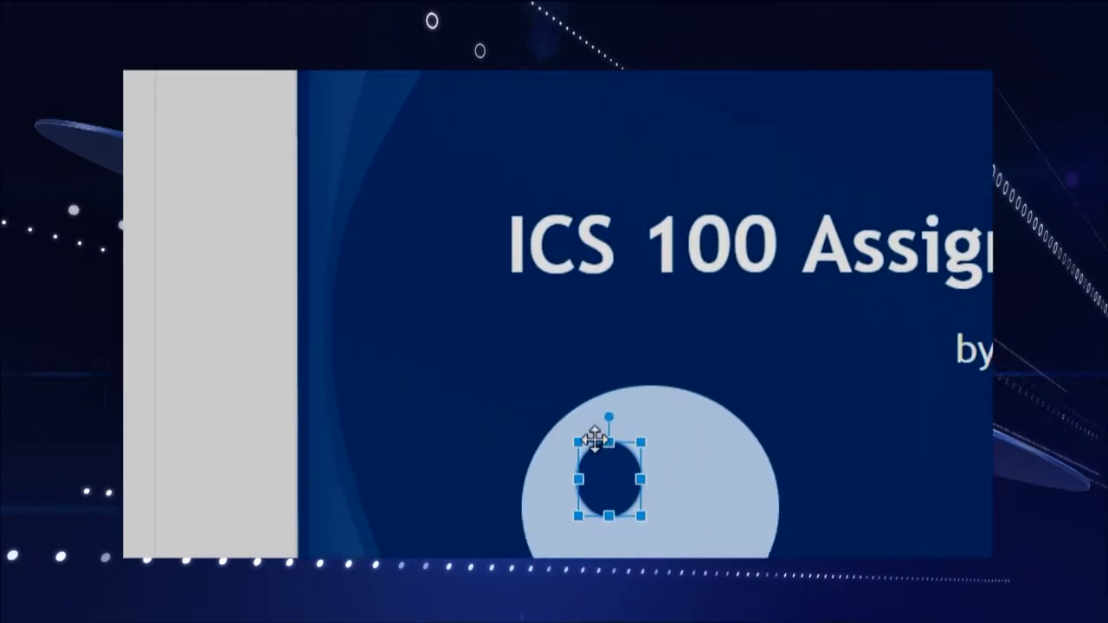
right_click(615, 473)
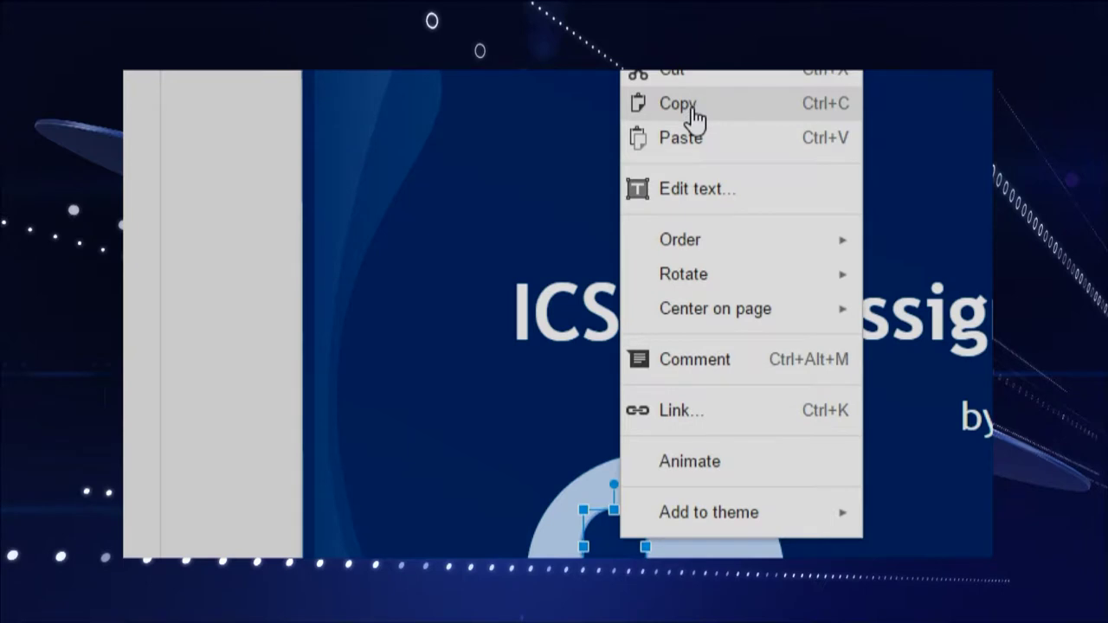
left_click(693, 111)
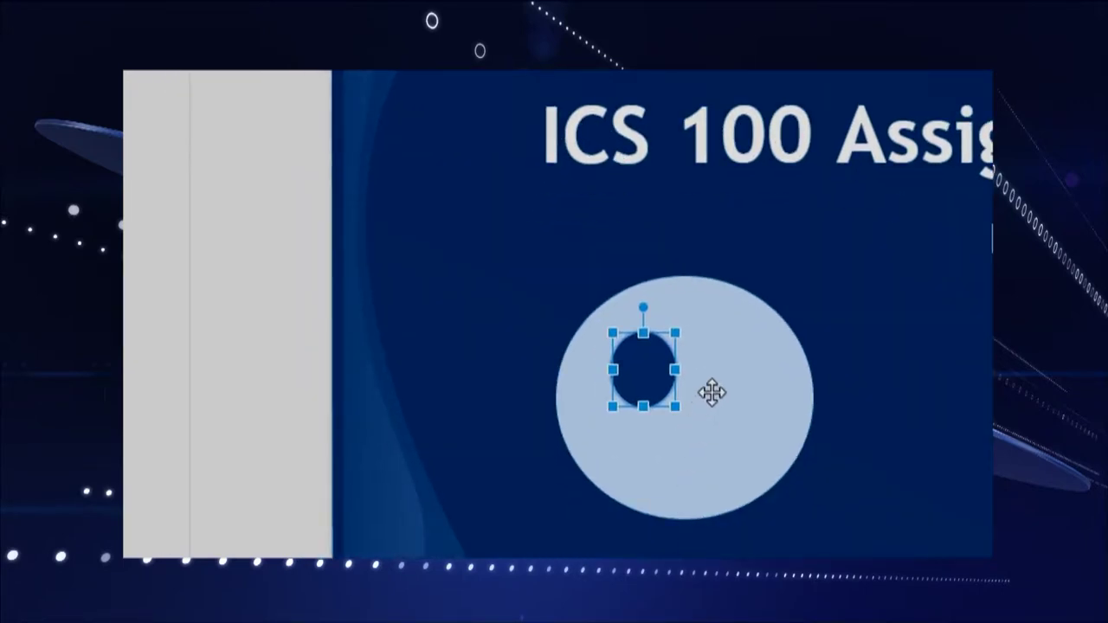
Step: Paste the copy and nudge it beside the first eye as the second eye
right_click(728, 369)
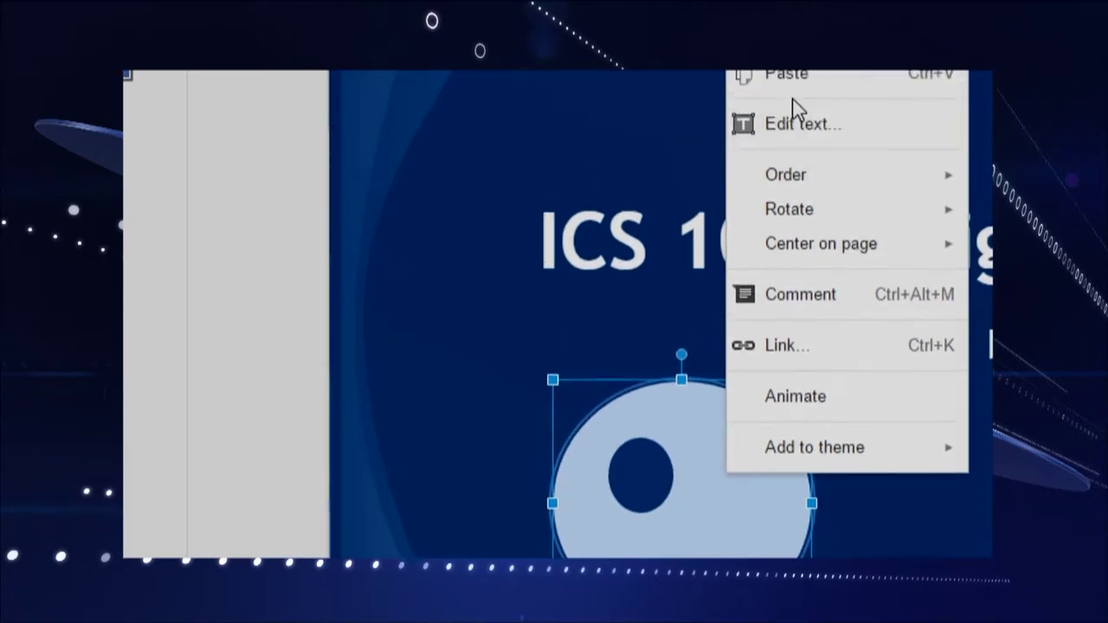
left_click(790, 121)
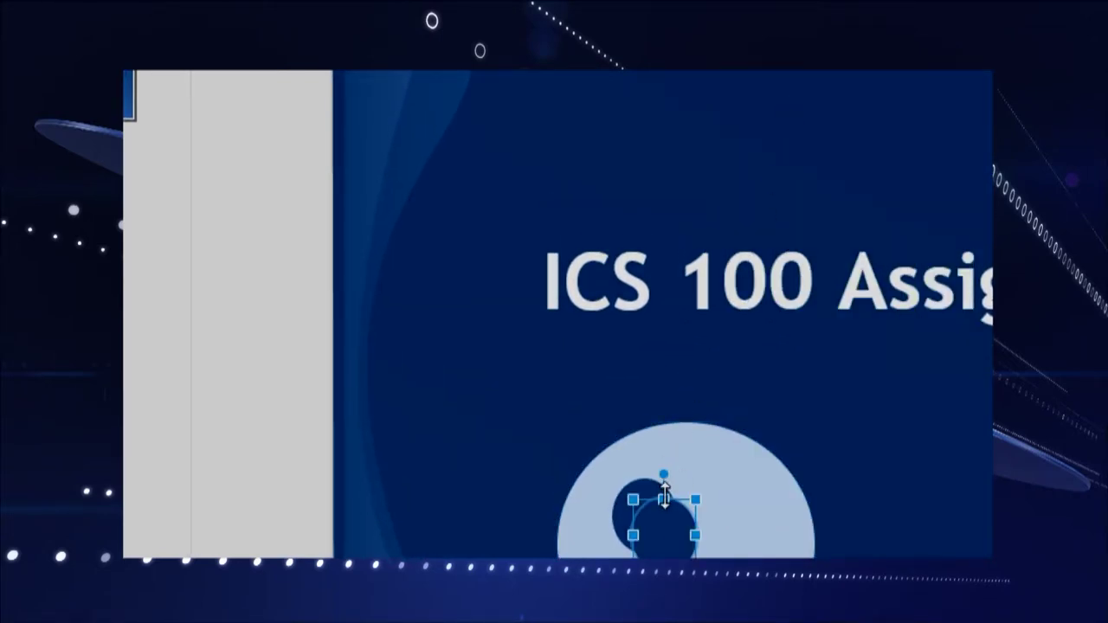
key("Right")
key("Right")
key("Right")
key("Right")
key("Right")
key("Right")
key("Right")
key("Right")
key("Right")
key("Right")
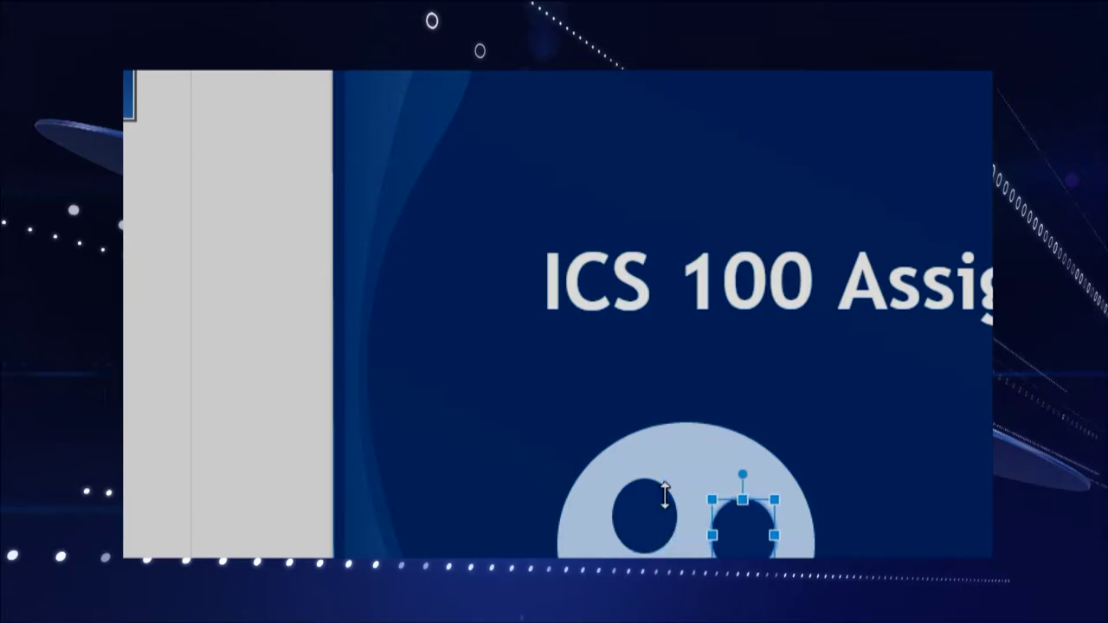
key("Up")
key("Up")
key("Up")
key("Left")
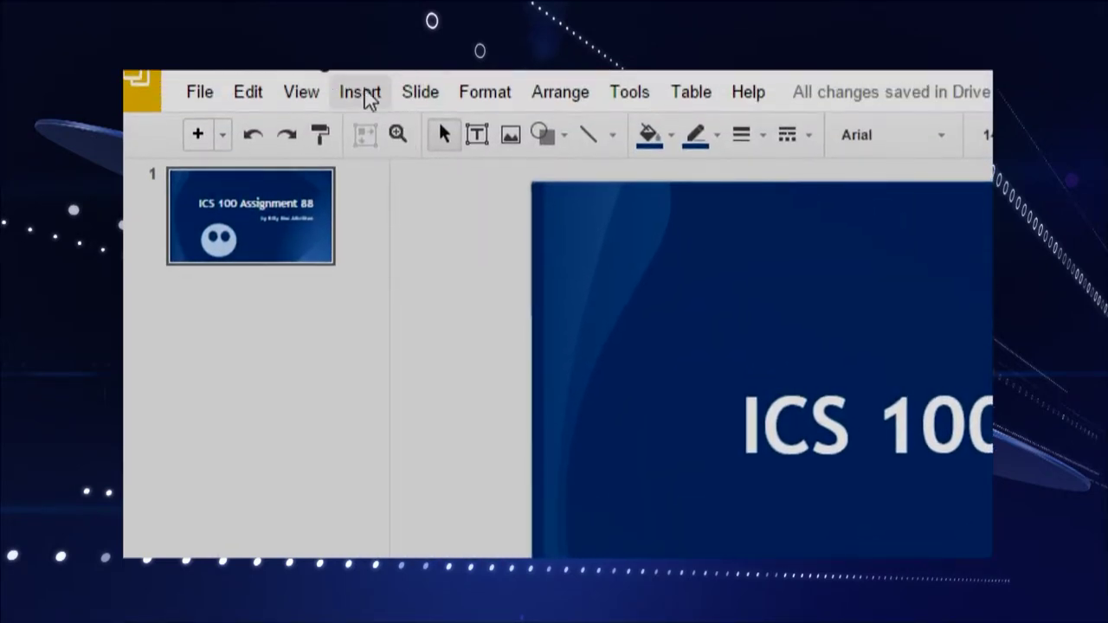
Step: Draw a Block Arc below the eyes, flip it upward into a smile, and position it
left_click(353, 96)
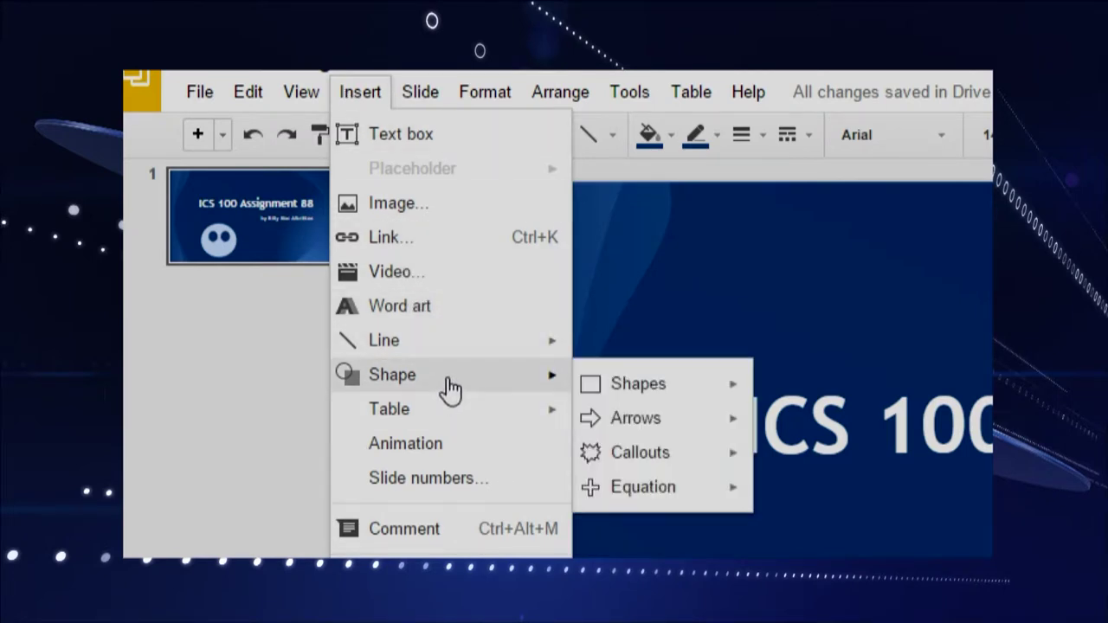
mouse_move(525, 378)
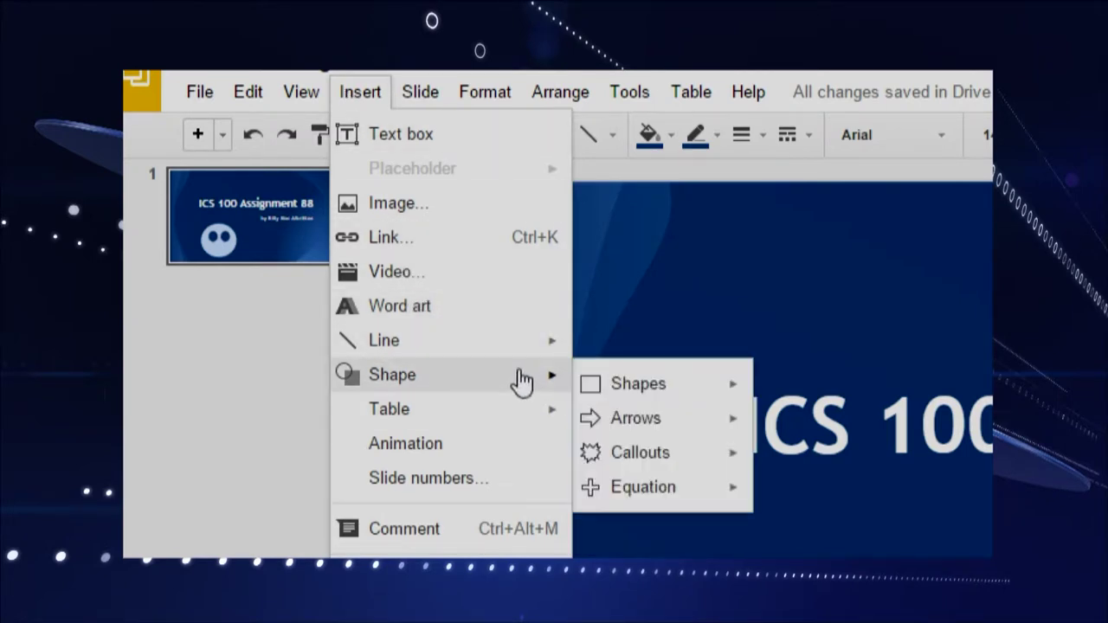
mouse_move(695, 400)
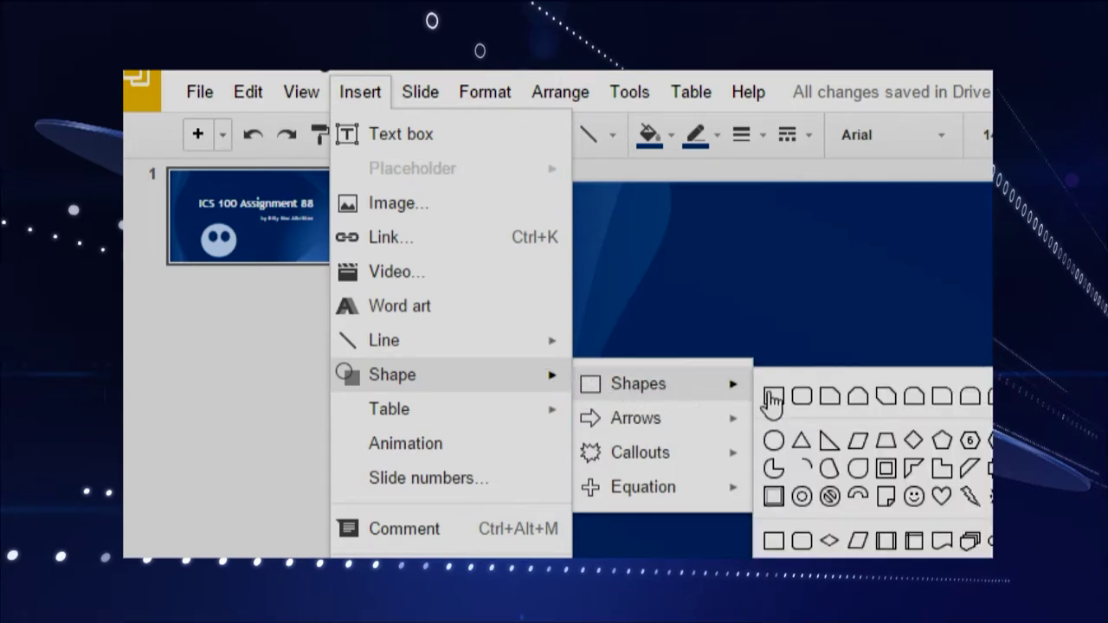
left_click(858, 497)
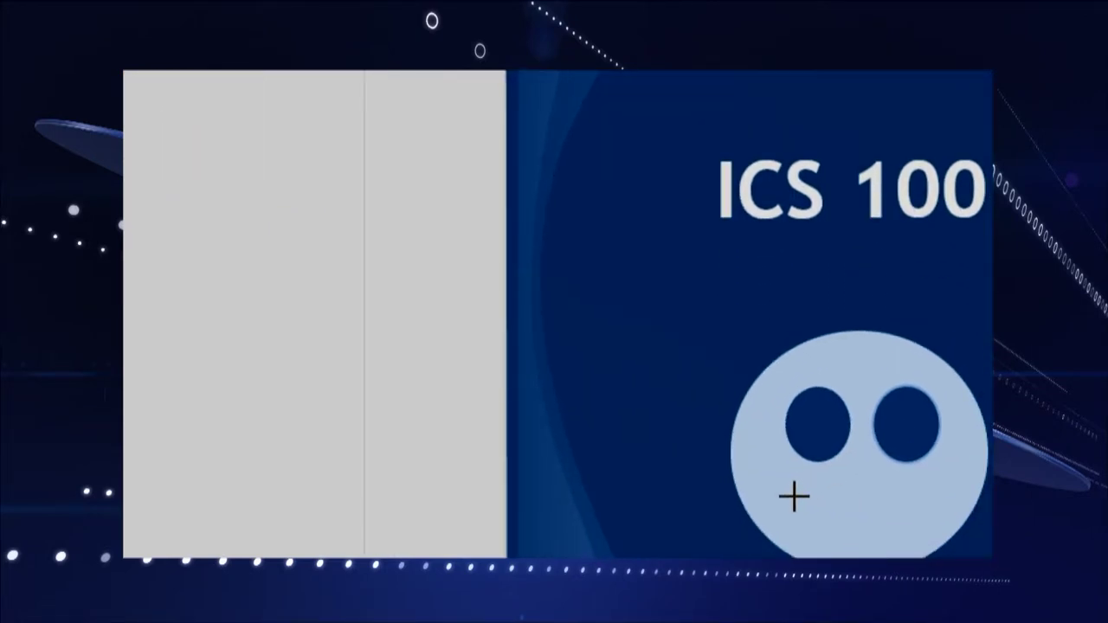
left_click_drag(792, 472, 857, 524)
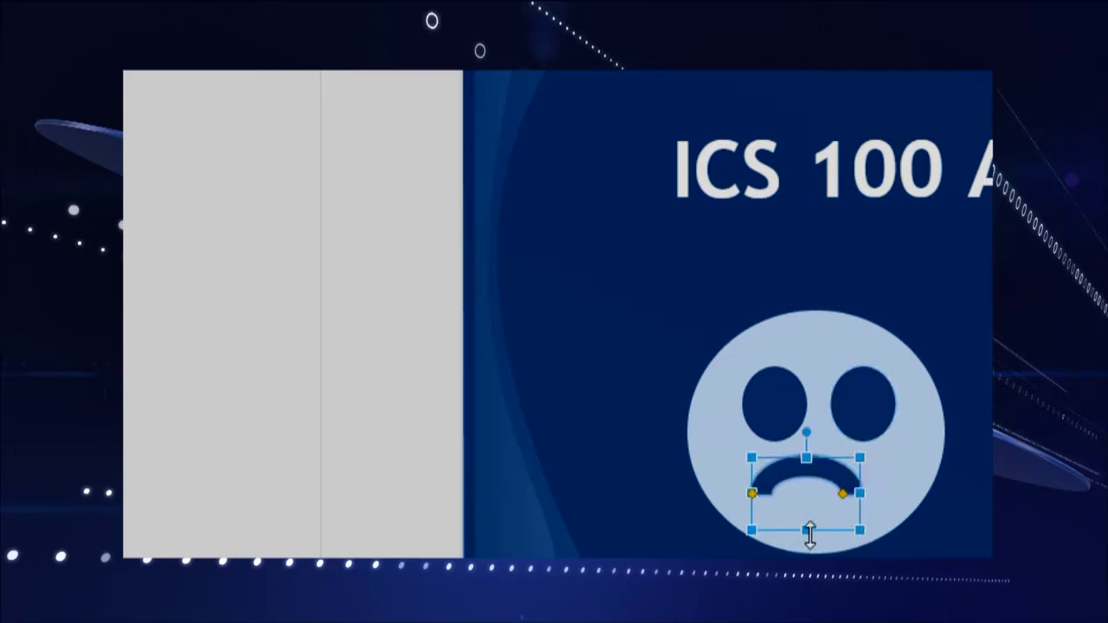
left_click_drag(806, 530, 821, 354)
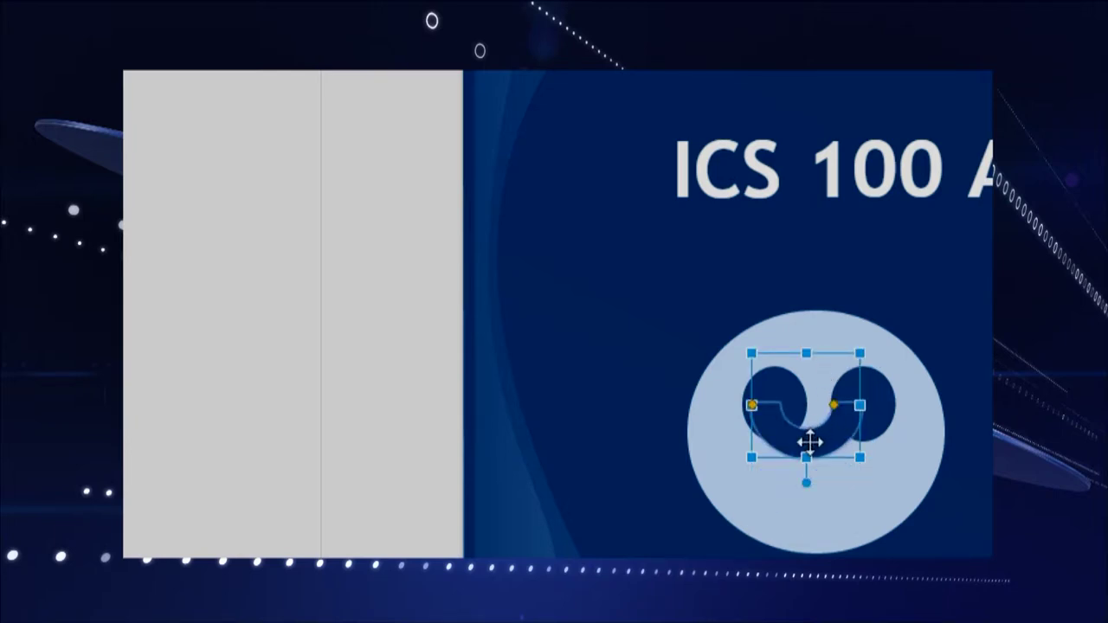
left_click_drag(806, 445, 824, 498)
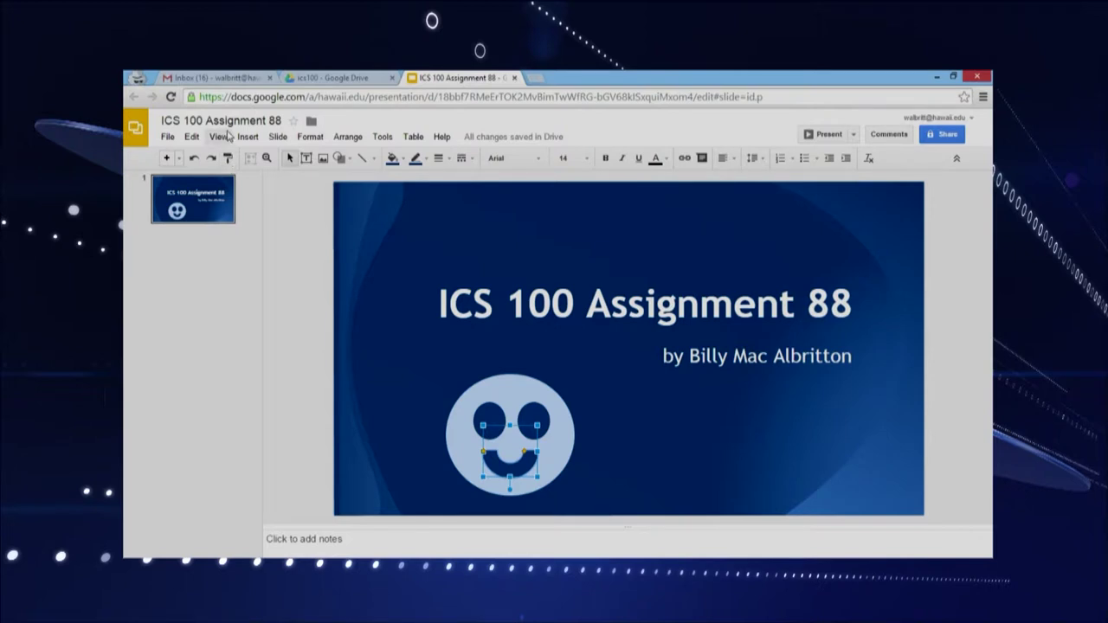
Step: Close the presentation tab and reopen ICS 100 Assignment 88 from the ics100 folder
left_click(515, 78)
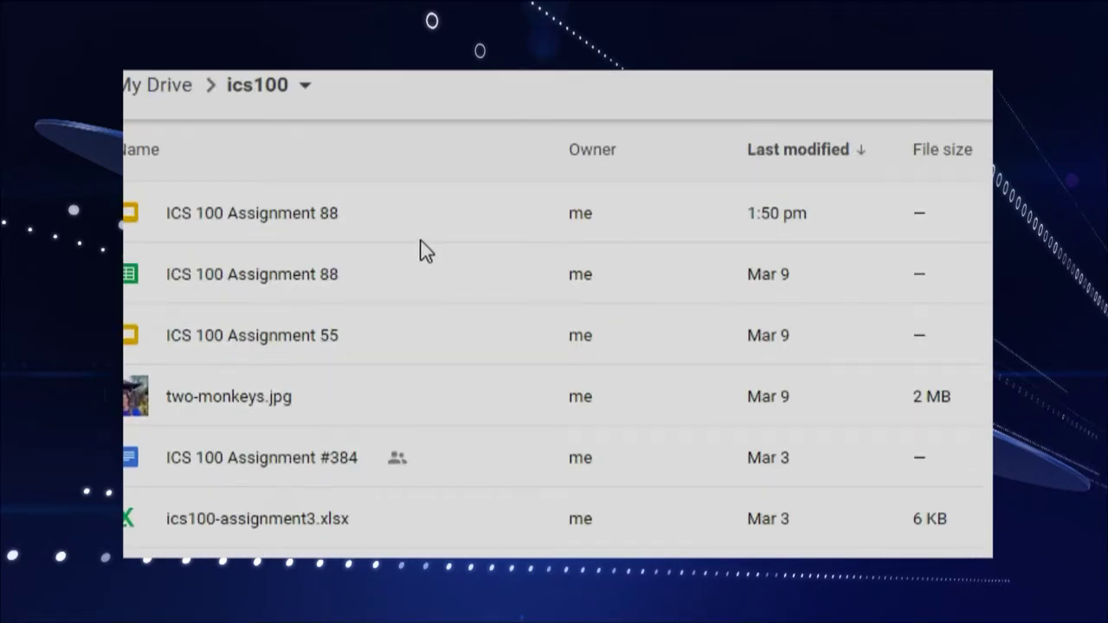
double_click(238, 215)
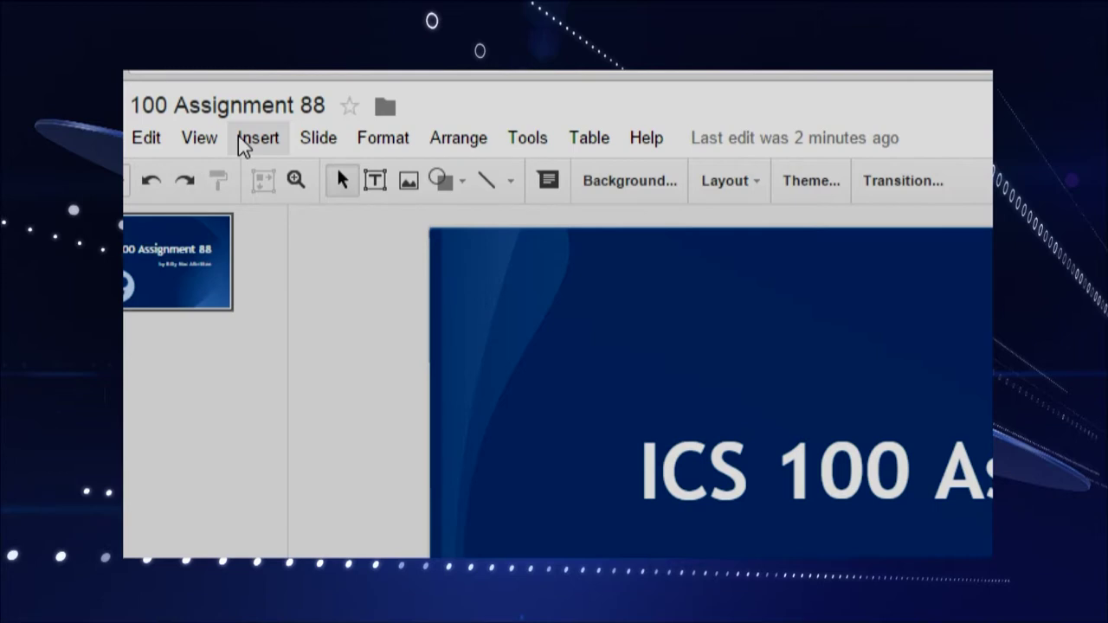
Step: Show the Animations panel from the View menu and select the title text box
left_click(200, 139)
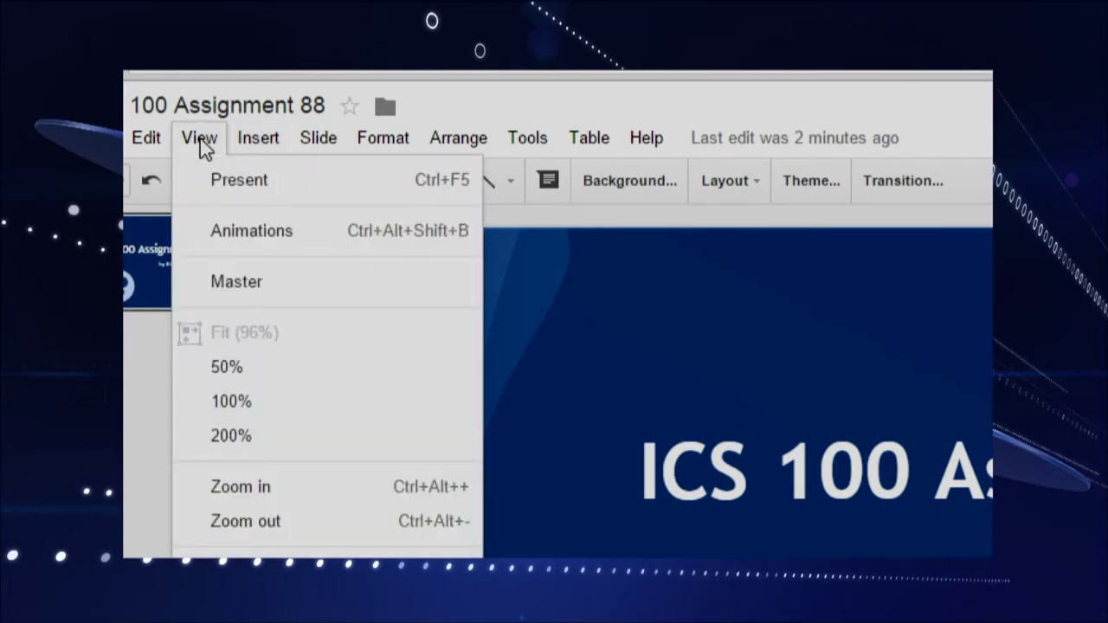
left_click(227, 248)
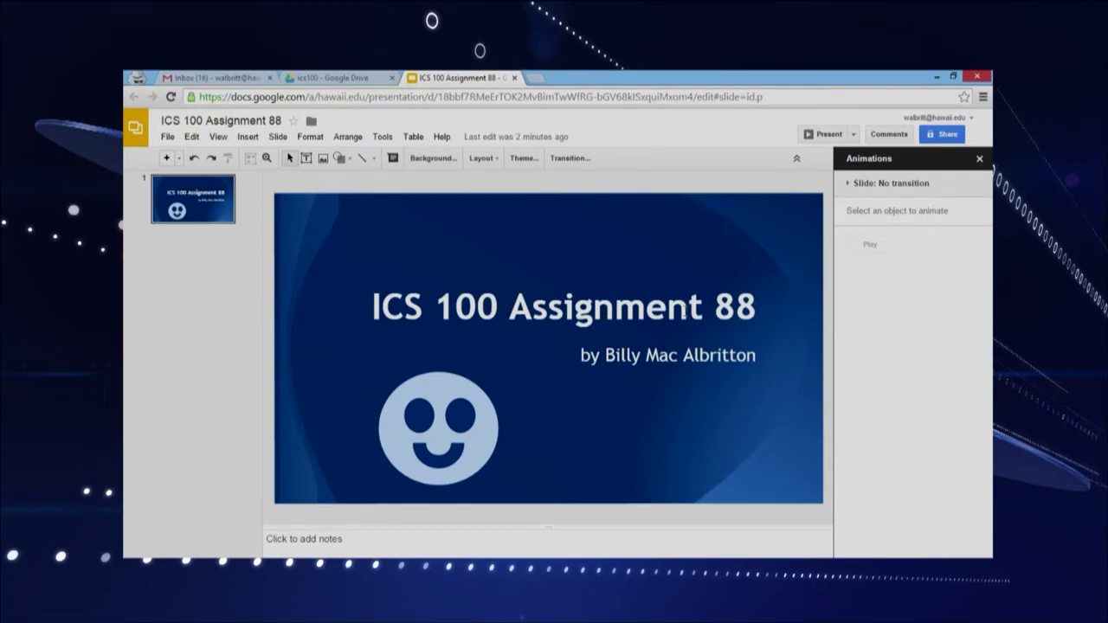
left_click(661, 307)
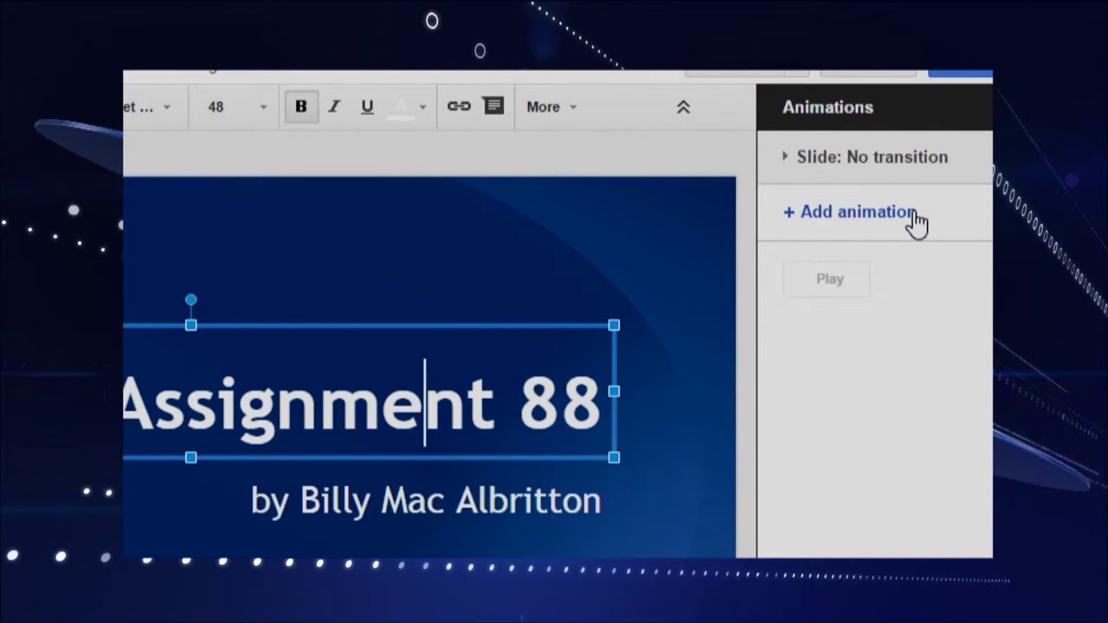
Step: Animate the title with Fade in, on click, at medium speed
left_click(913, 216)
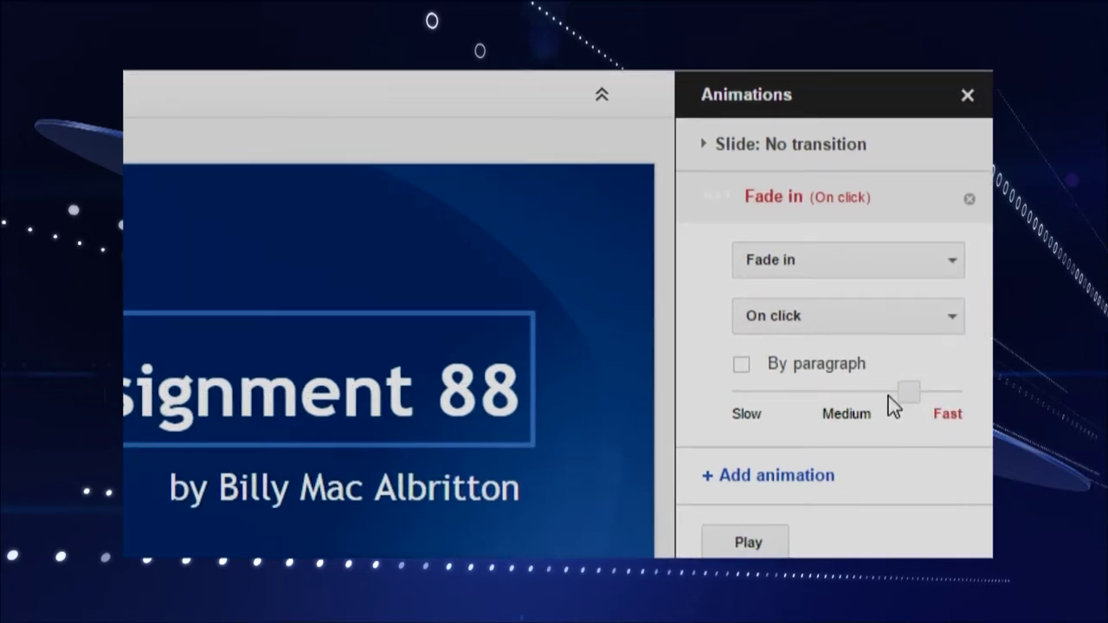
left_click_drag(910, 393, 875, 395)
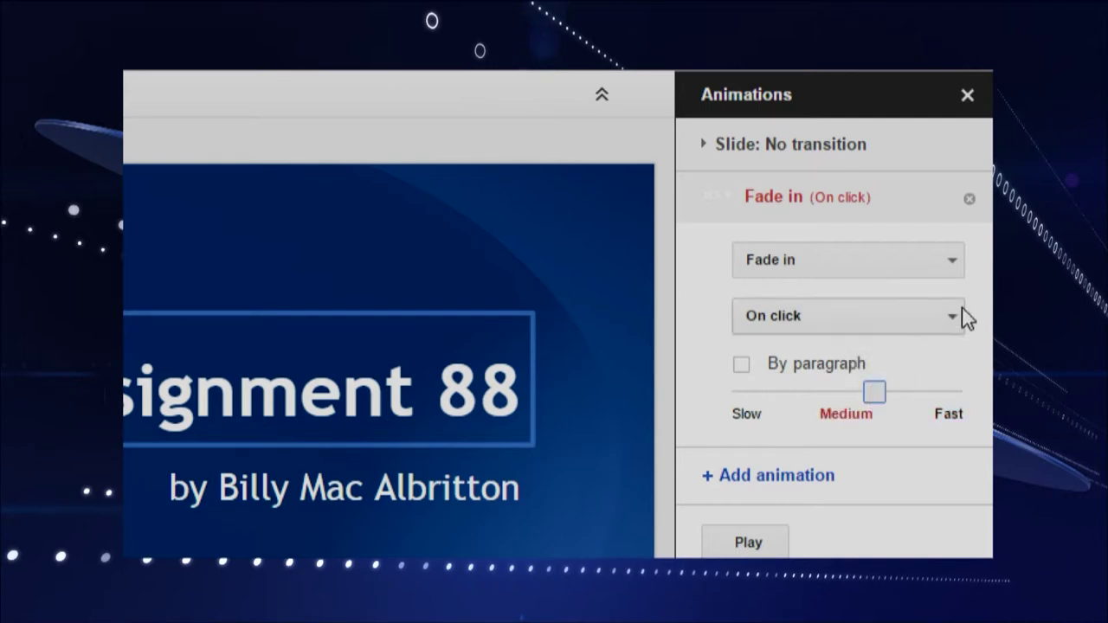
left_click(942, 258)
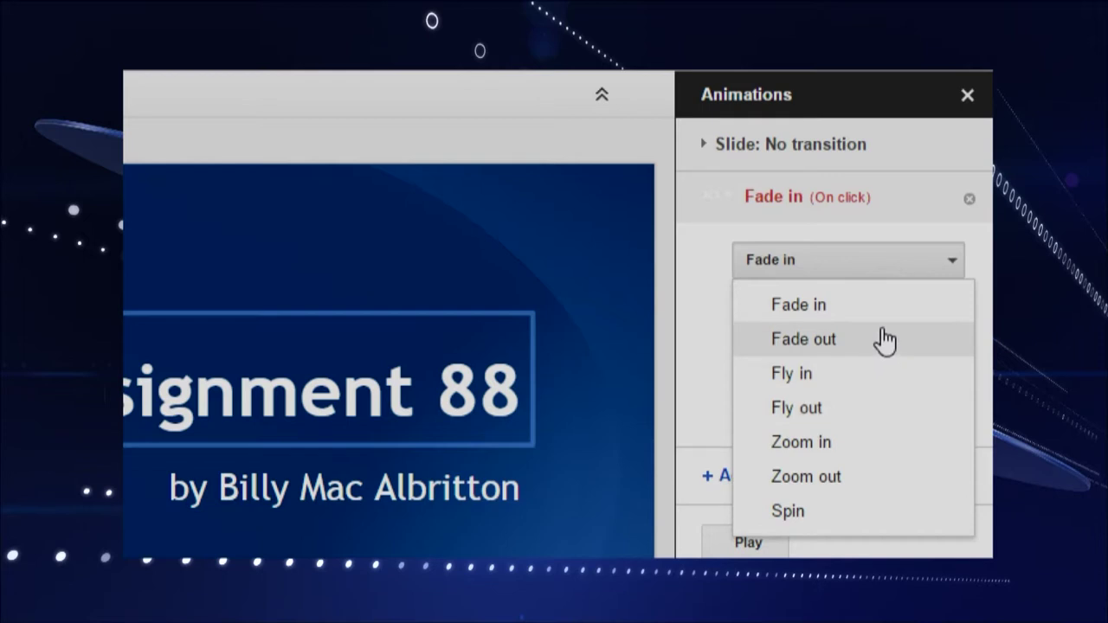
left_click(875, 303)
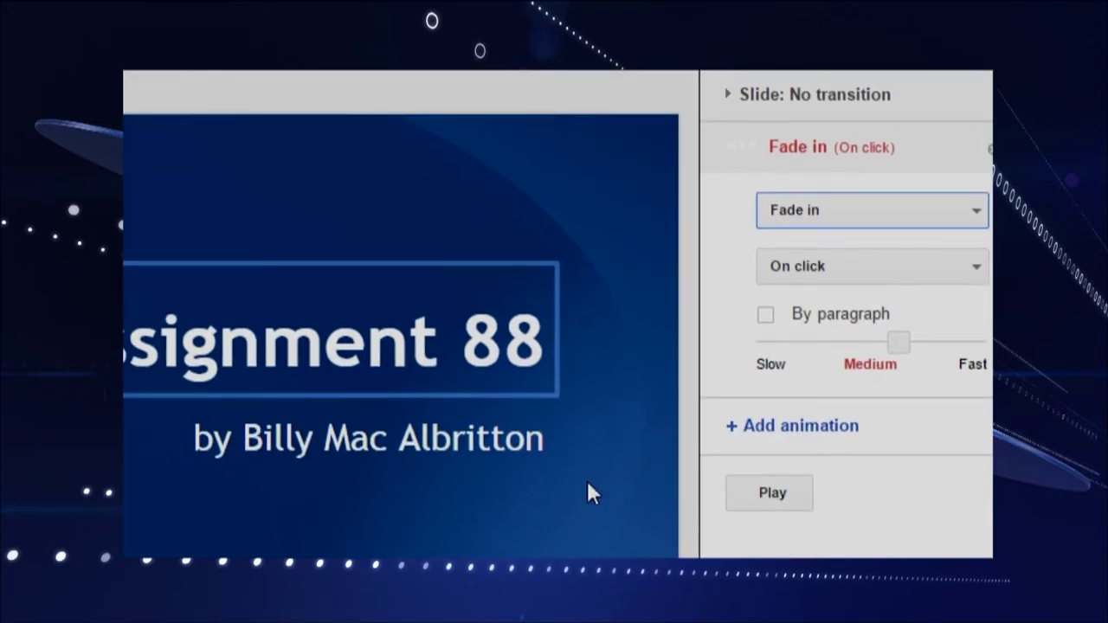
Step: Give the byline subtitle its own Fade in animation, on click at fast speed
left_click(499, 444)
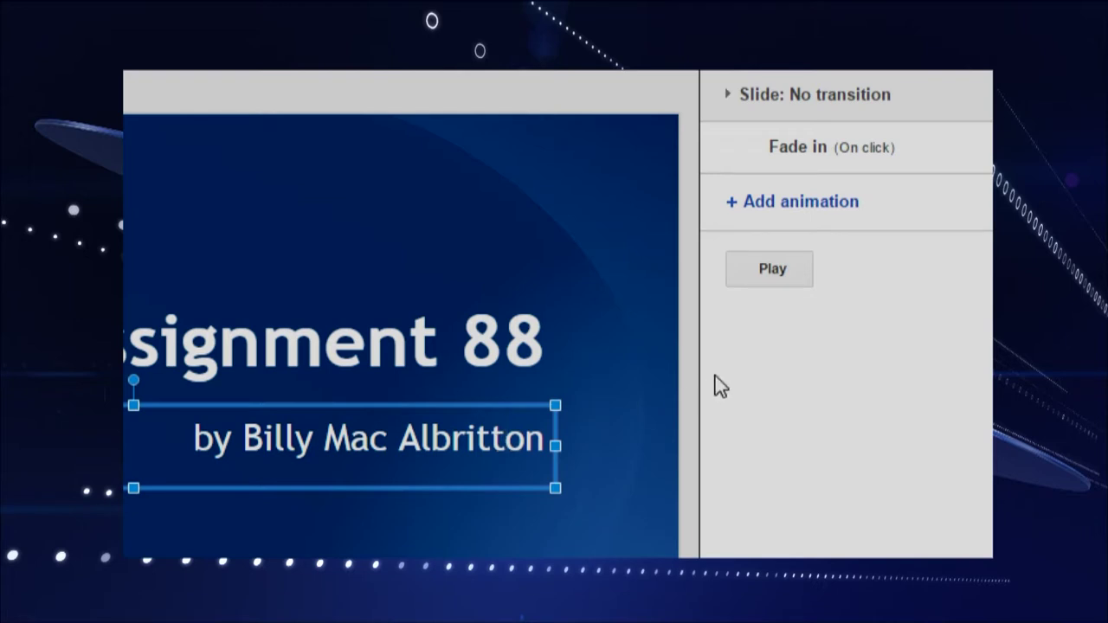
left_click(791, 208)
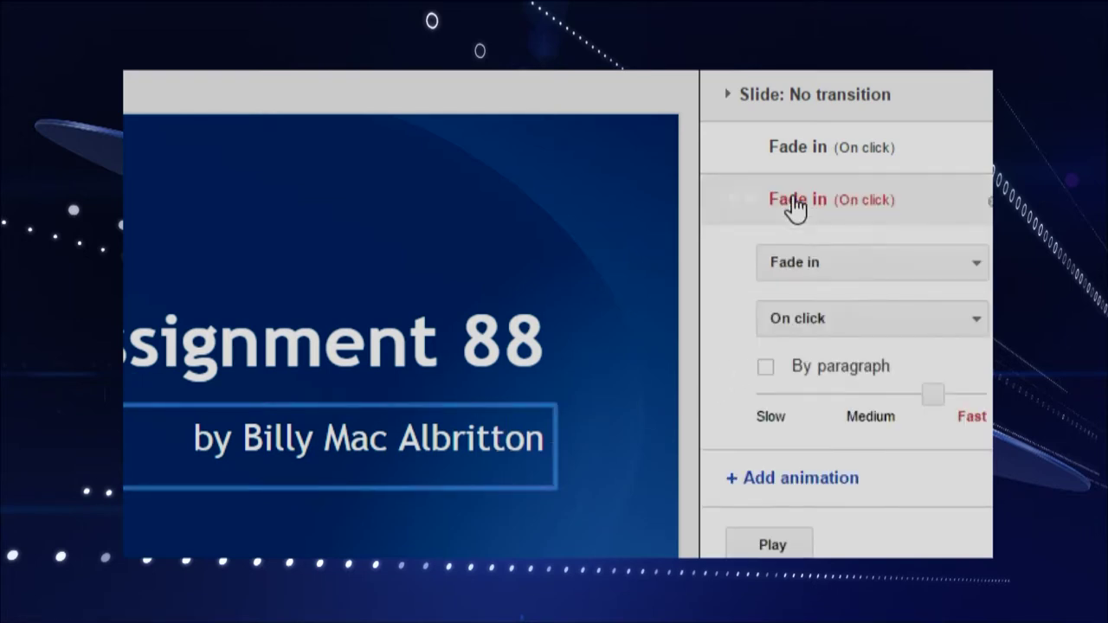